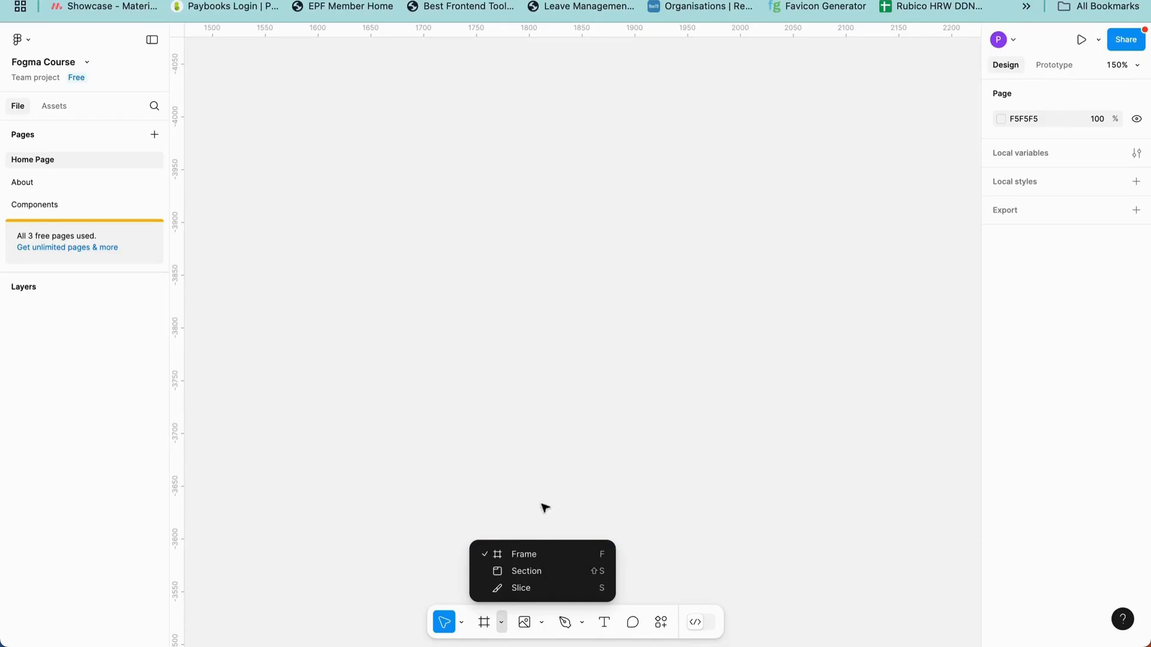
- Create a new frame on the Home Page canvas from the Desktop preset, 1440 × 1024
{"action": "left_click", "coordinate": [539, 560]}
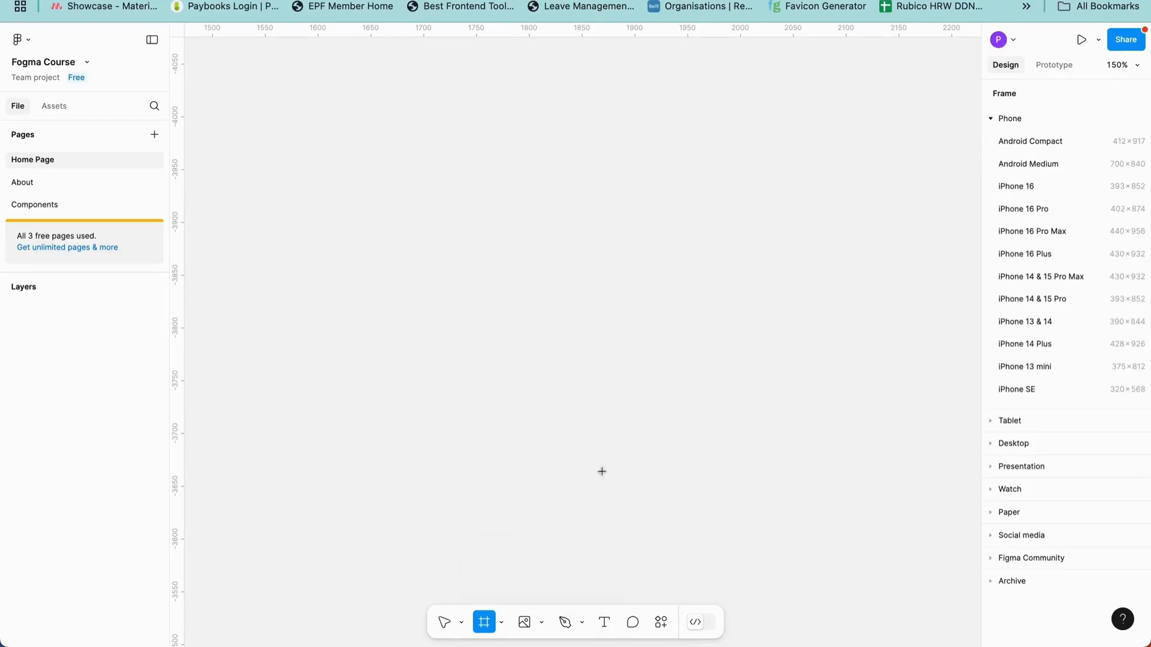
{"action": "left_click", "coordinate": [992, 118]}
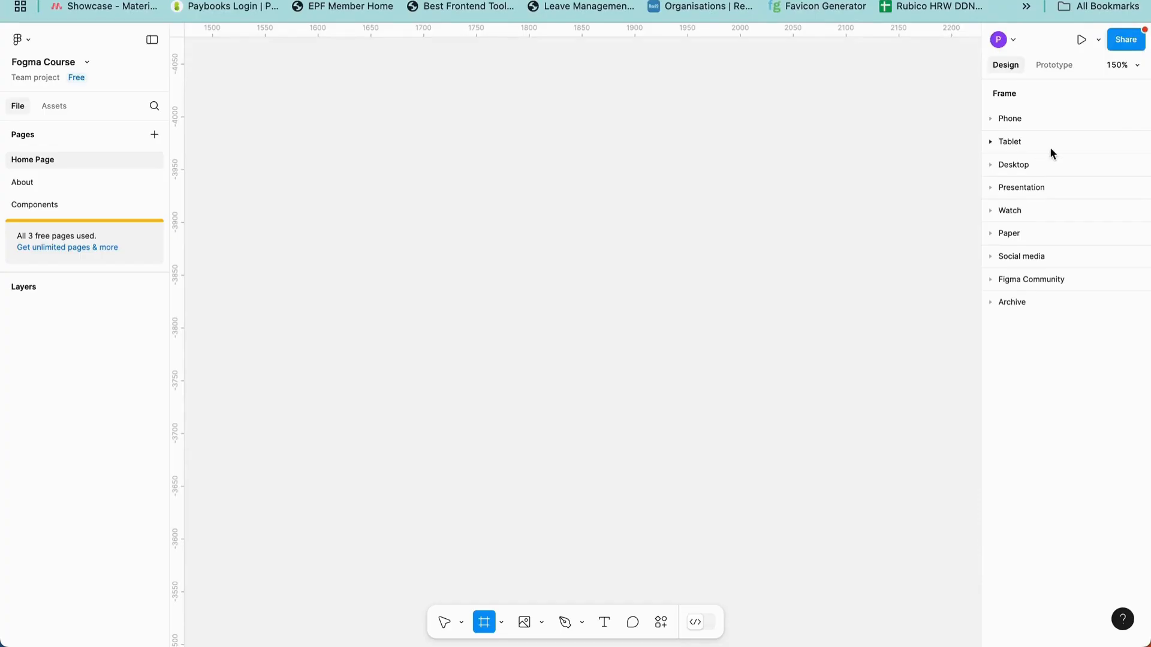
{"action": "left_click", "coordinate": [994, 118]}
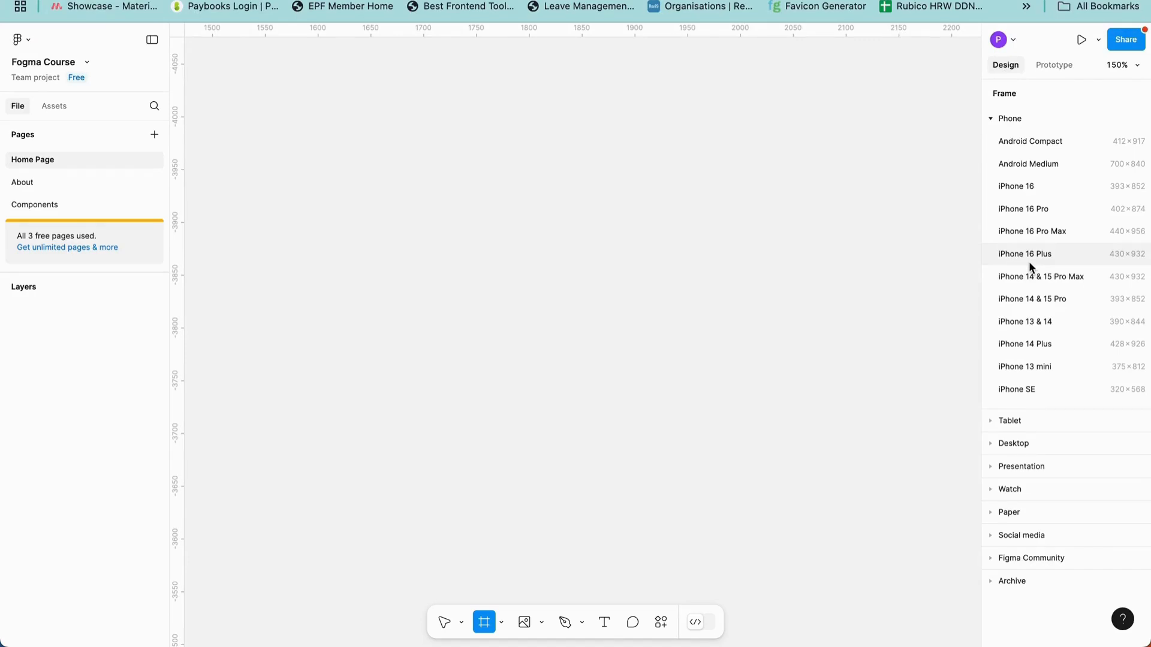
{"action": "left_click", "coordinate": [991, 118]}
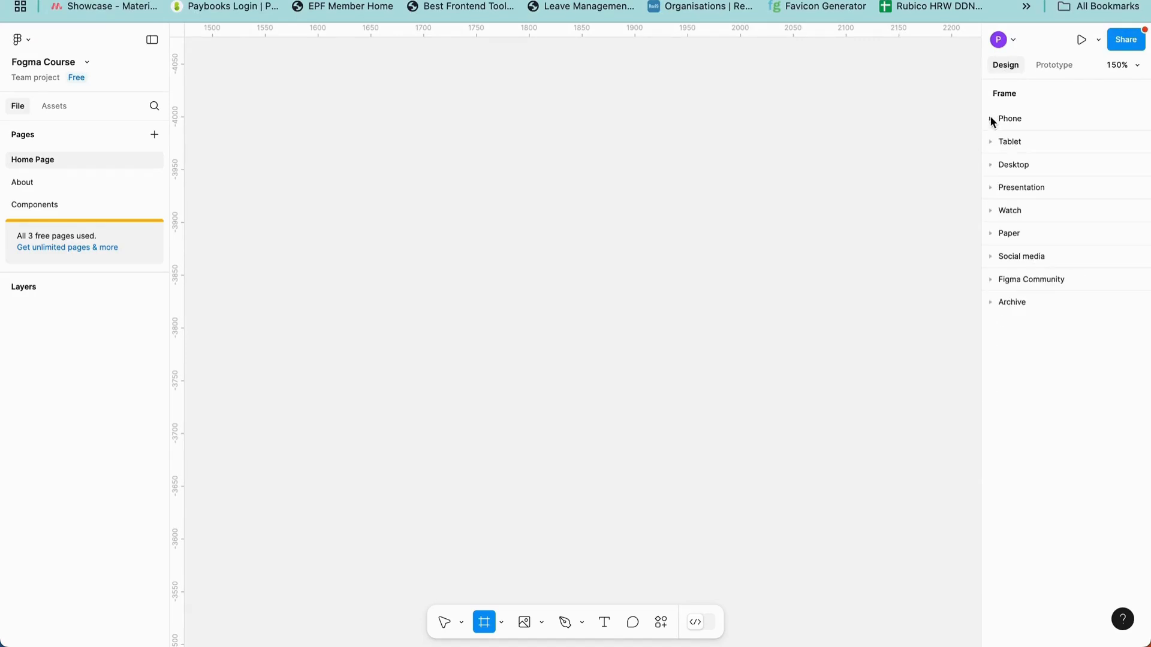
{"action": "left_click", "coordinate": [992, 165]}
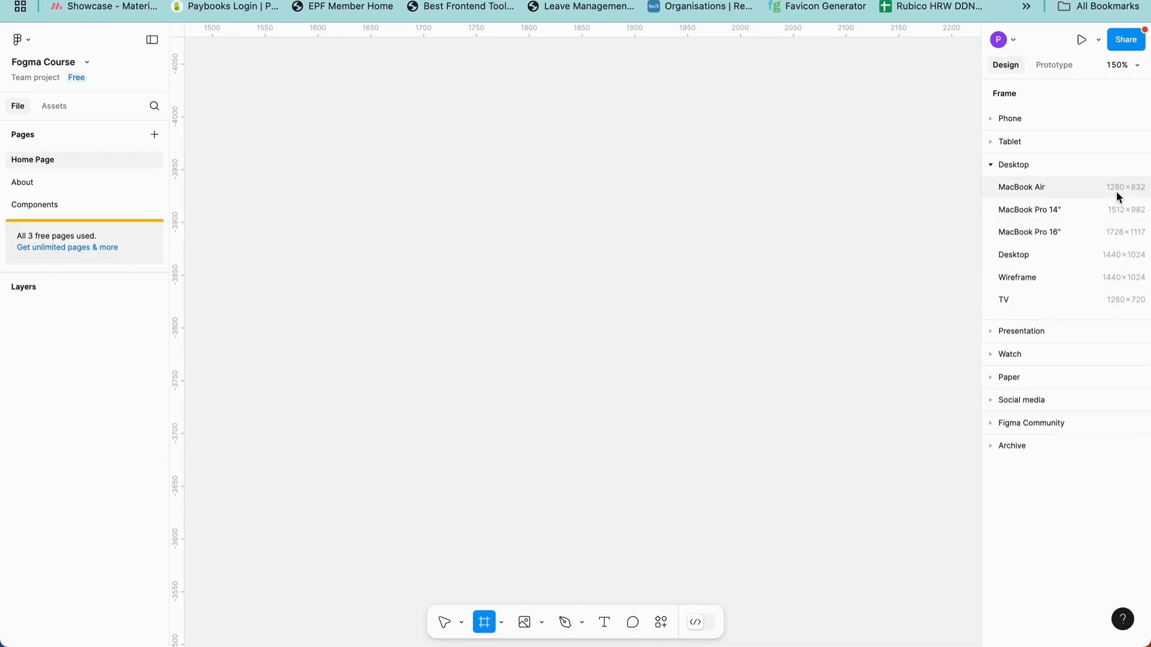
{"action": "left_click", "coordinate": [1118, 257]}
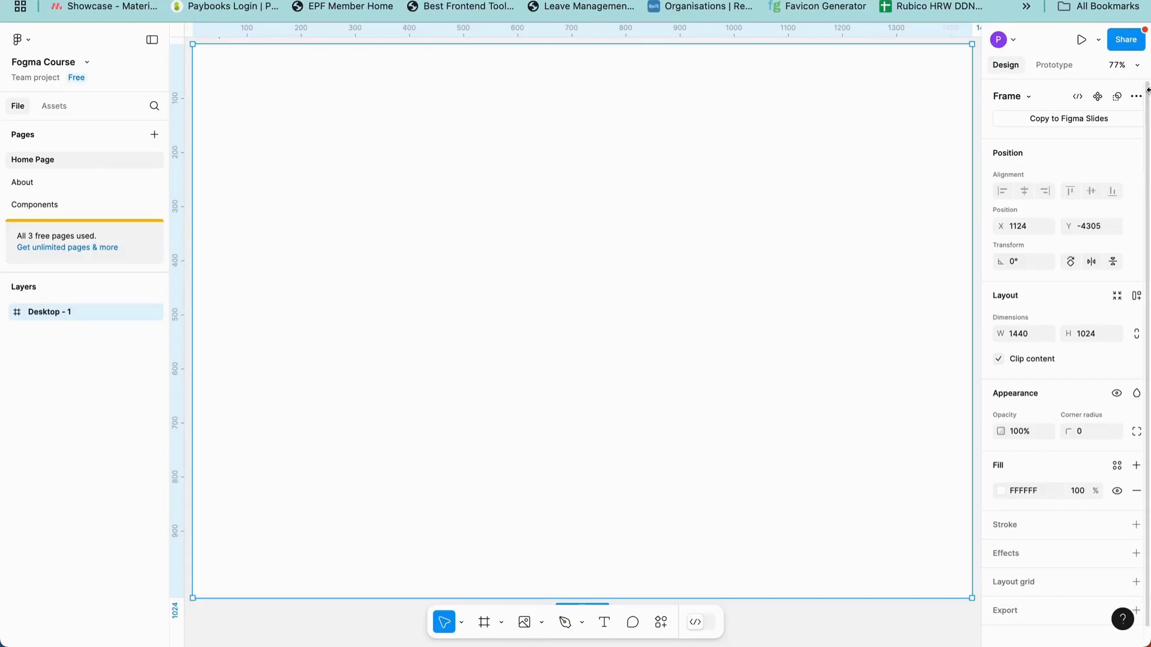
- Set the canvas zoom to 100% and view the new desktop frame at different magnifications
{"action": "left_click", "coordinate": [1116, 67]}
{"action": "left_click", "coordinate": [1100, 66]}
{"action": "left_click", "coordinate": [1122, 70]}
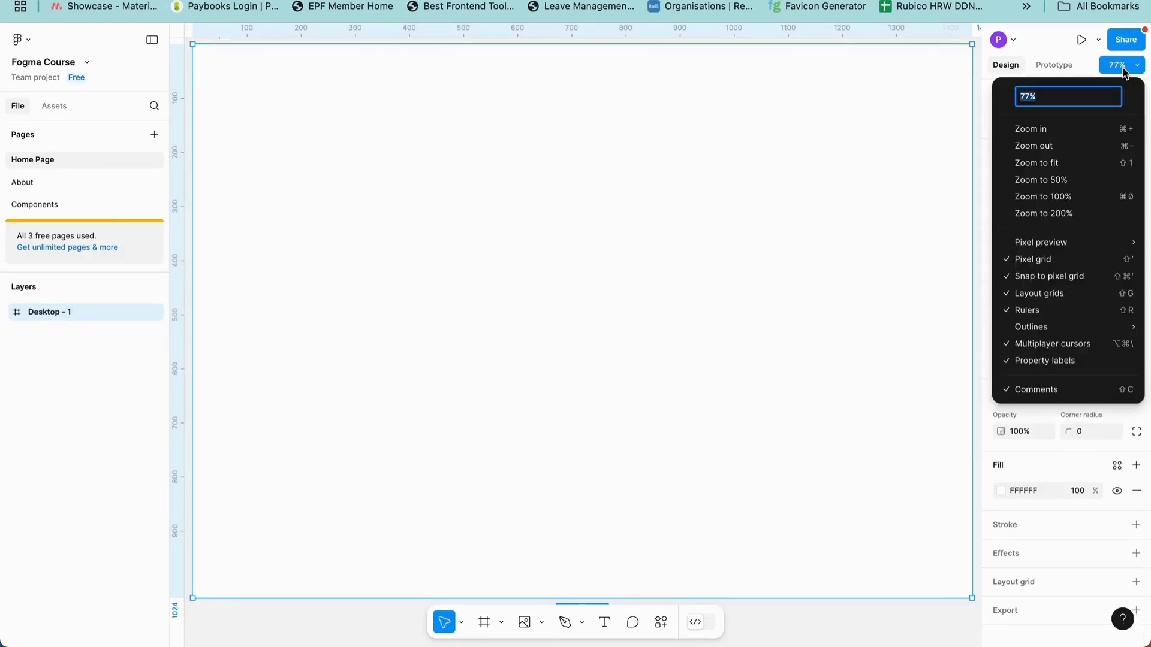
{"action": "type", "text": "100"}
{"action": "key", "text": "Return"}
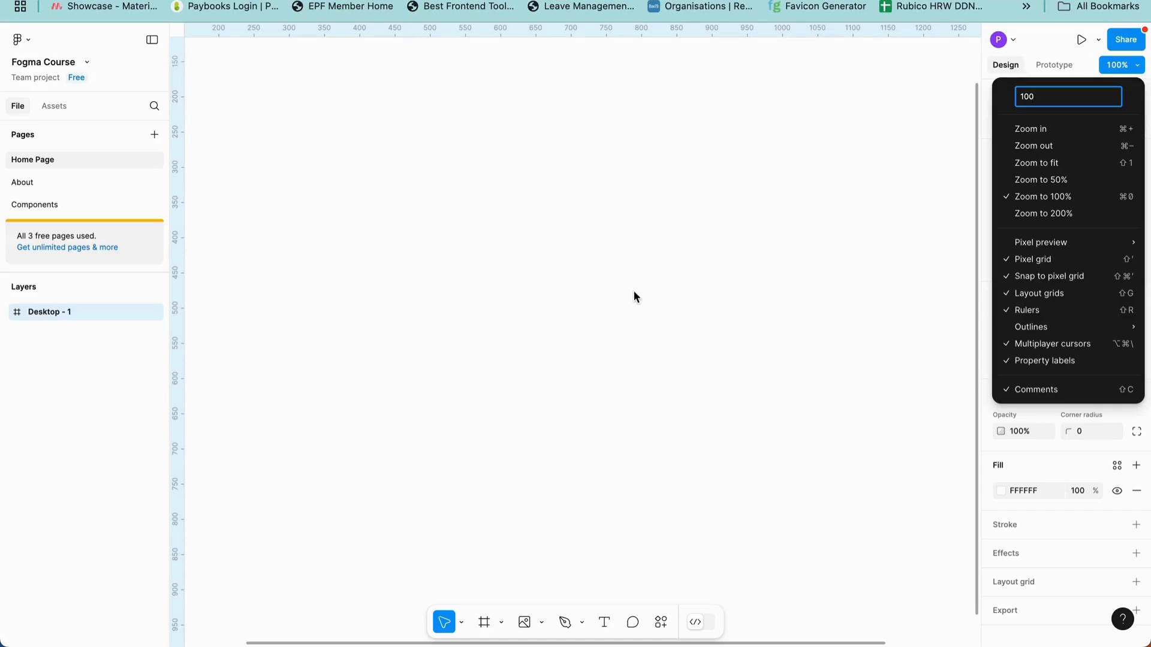
{"action": "scroll", "coordinate": [634, 290], "scroll_direction": "down", "scroll_amount": 10}
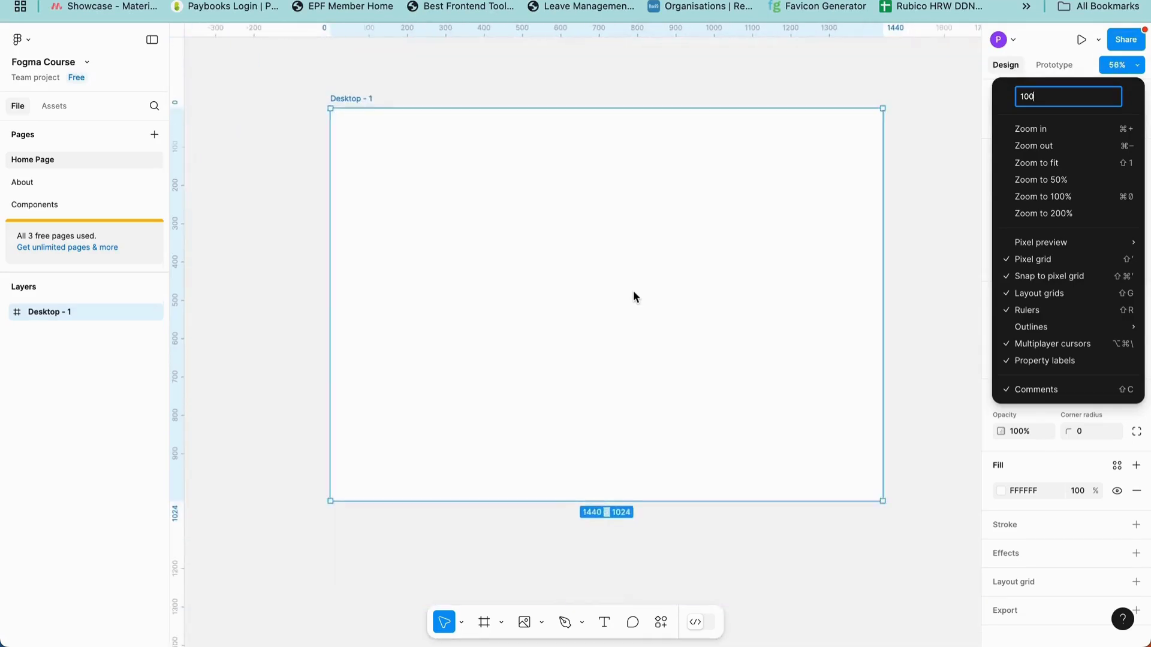
{"action": "scroll", "coordinate": [633, 291], "scroll_direction": "up", "scroll_amount": 5}
{"action": "scroll", "coordinate": [633, 291], "scroll_direction": "up", "scroll_amount": 1}
{"action": "scroll", "coordinate": [633, 291], "scroll_direction": "down", "scroll_amount": 2}
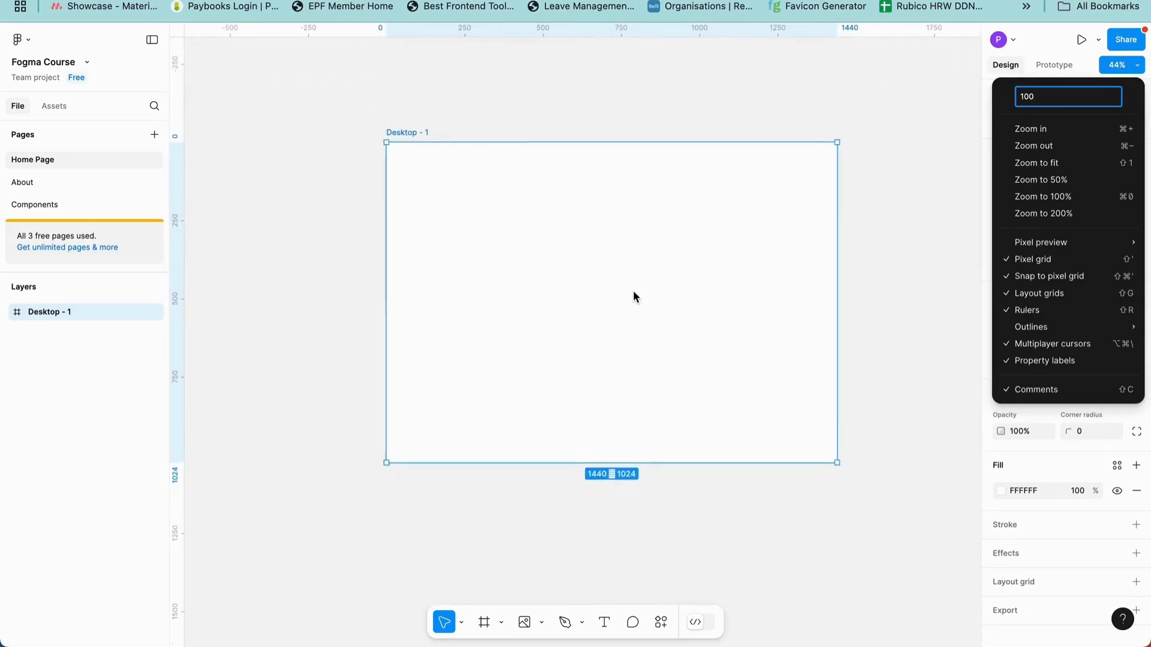
{"action": "scroll", "coordinate": [633, 292], "scroll_direction": "up", "scroll_amount": 4}
{"action": "scroll", "coordinate": [633, 291], "scroll_direction": "down", "scroll_amount": 4}
{"action": "scroll", "coordinate": [633, 290], "scroll_direction": "down", "scroll_amount": 2}
{"action": "scroll", "coordinate": [633, 290], "scroll_direction": "up", "scroll_amount": 3}
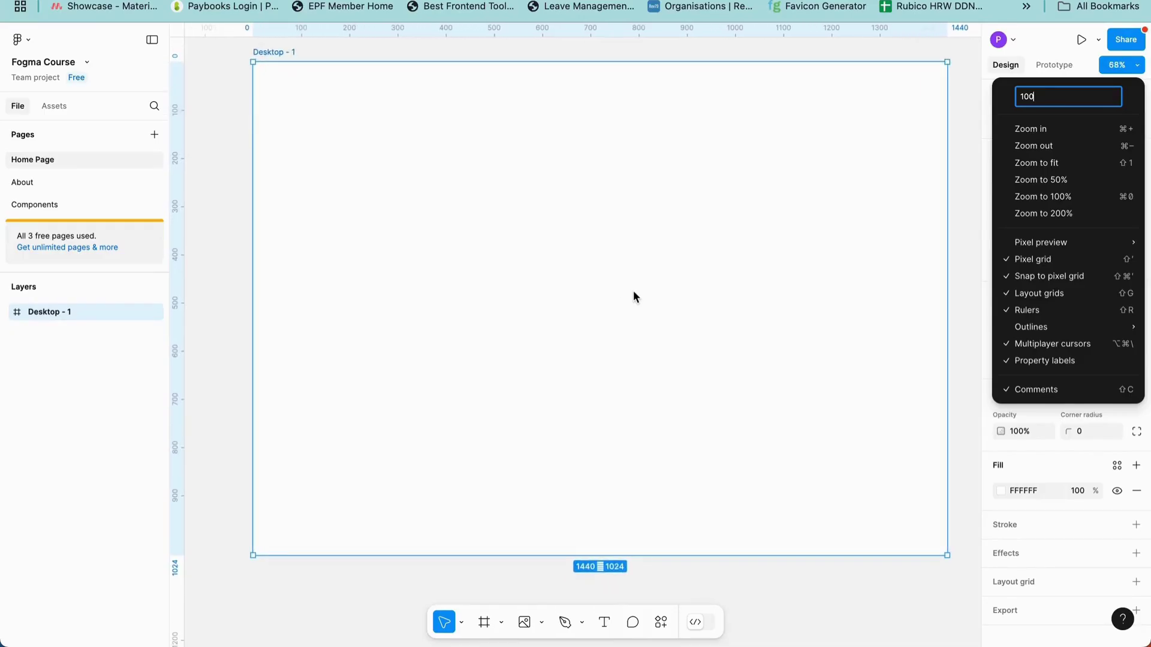
{"action": "scroll", "coordinate": [633, 290], "scroll_direction": "down", "scroll_amount": 3}
{"action": "key", "text": "Return"}
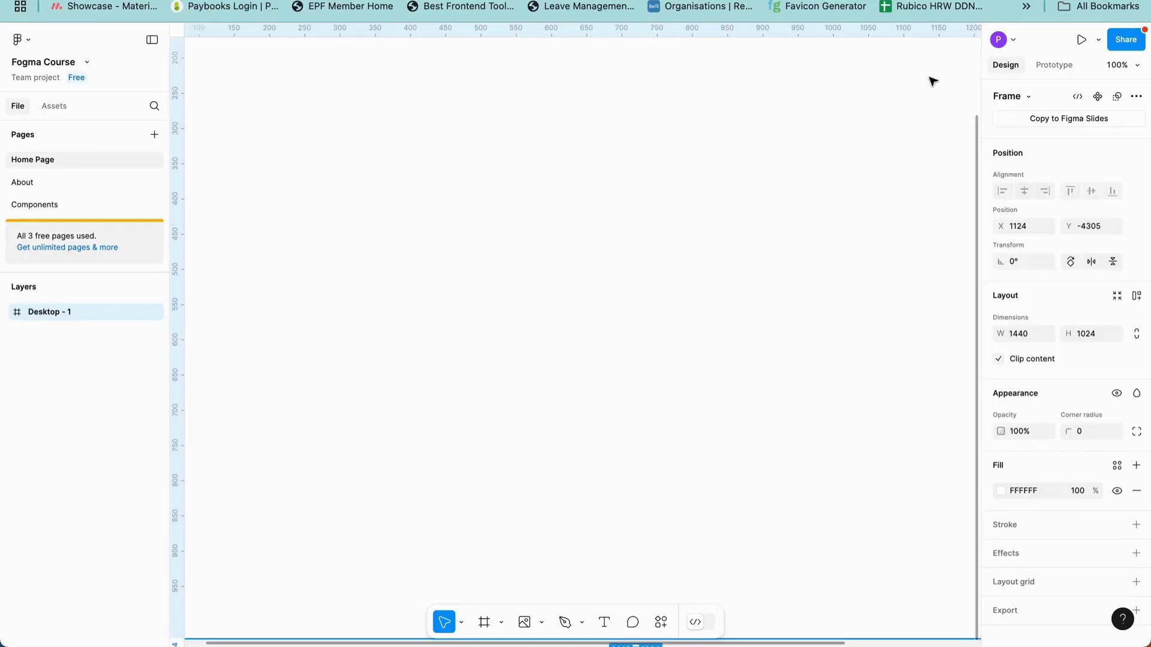
- Rename the desktop frame to Home and extend its lower edge to a height of about 1779
{"action": "scroll", "coordinate": [628, 276], "scroll_direction": "down", "scroll_amount": 4}
{"action": "scroll", "coordinate": [624, 276], "scroll_direction": "down", "scroll_amount": 3}
{"action": "left_click", "coordinate": [581, 125]}
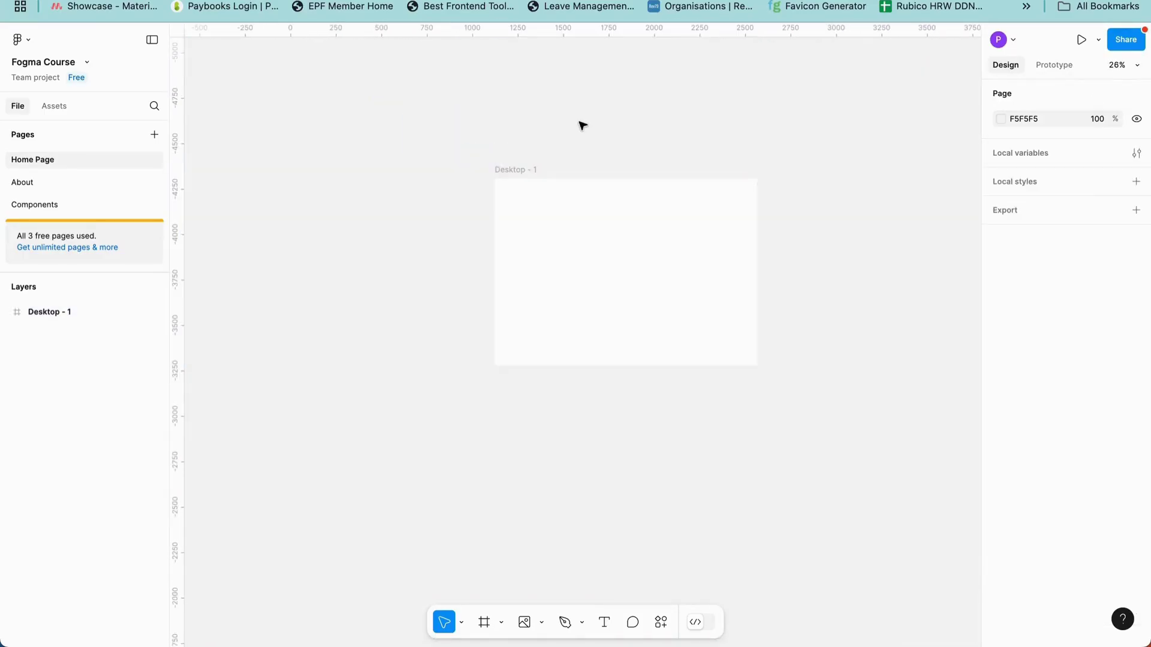
{"action": "left_click", "coordinate": [527, 168]}
{"action": "scroll", "coordinate": [516, 174], "scroll_direction": "right", "scroll_amount": 3}
{"action": "scroll", "coordinate": [516, 175], "scroll_direction": "up", "scroll_amount": 1}
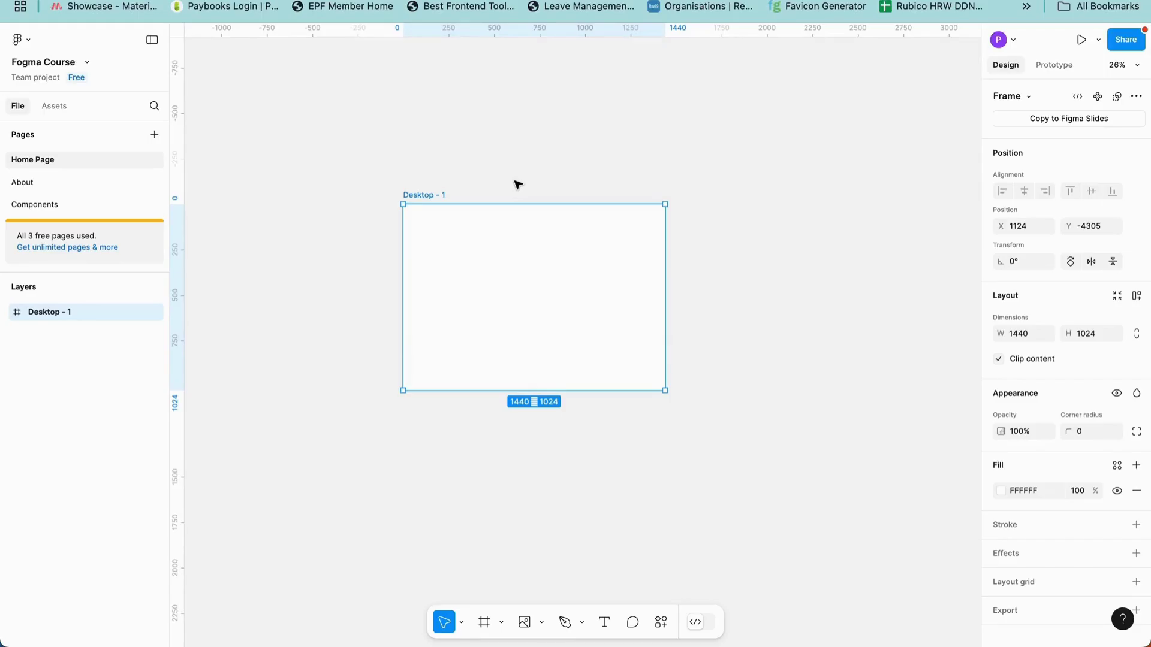
{"action": "double_click", "coordinate": [430, 195]}
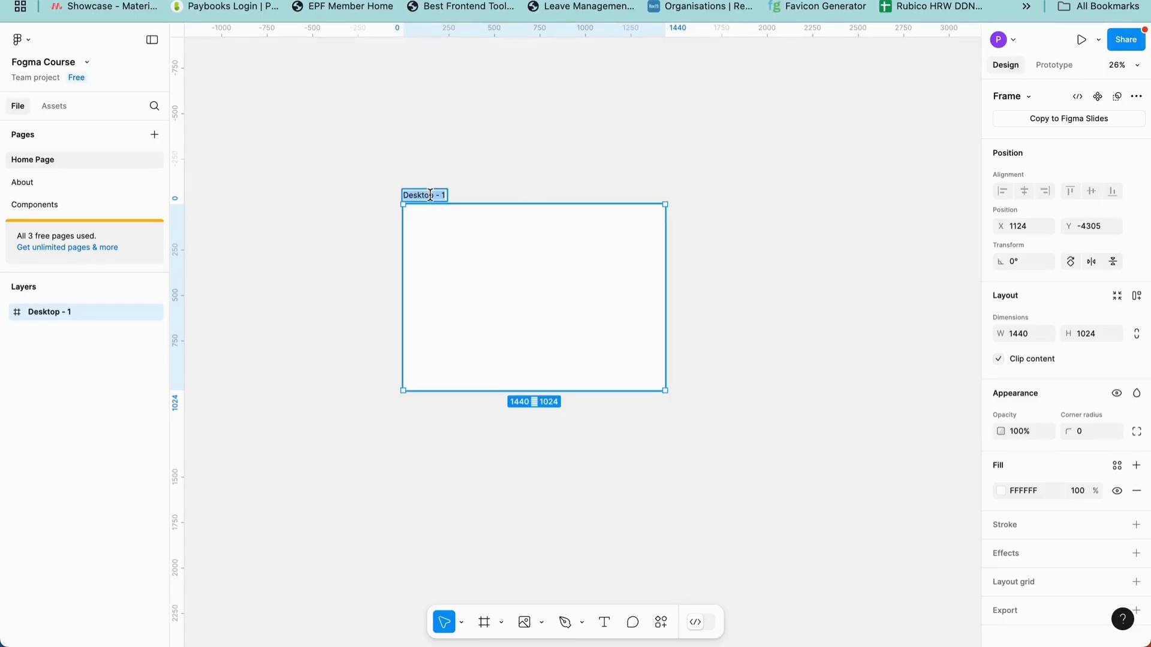
{"action": "type", "text": "Home"}
{"action": "key", "text": "Return"}
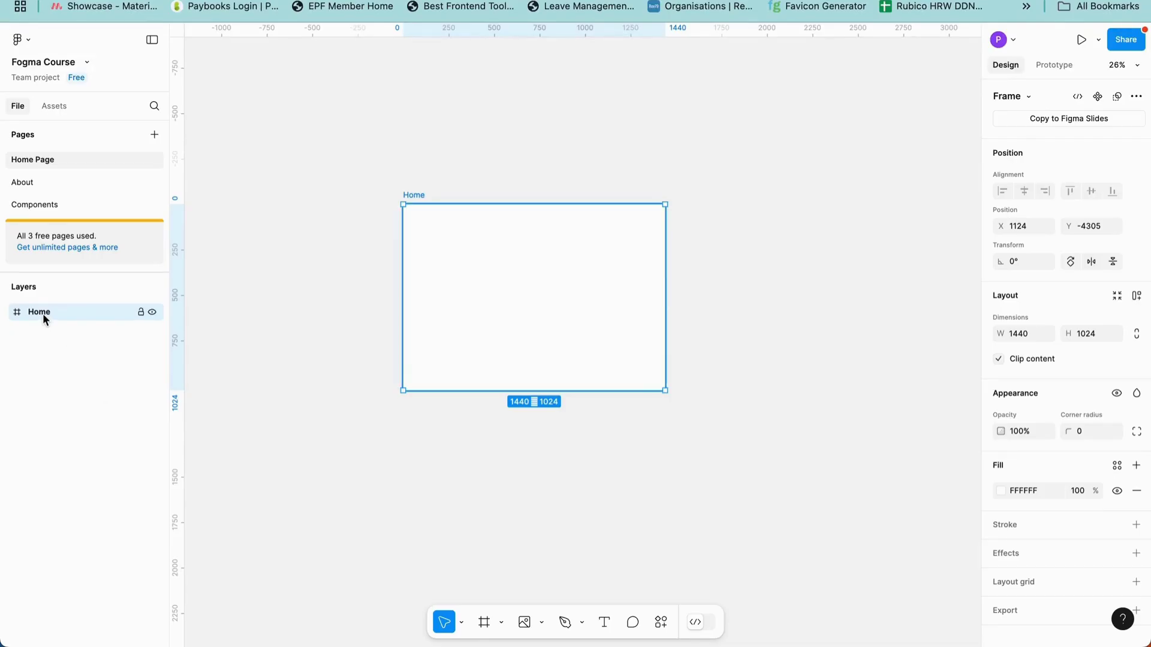
{"action": "left_click_drag", "start_coordinate": [558, 390], "coordinate": [562, 528]}
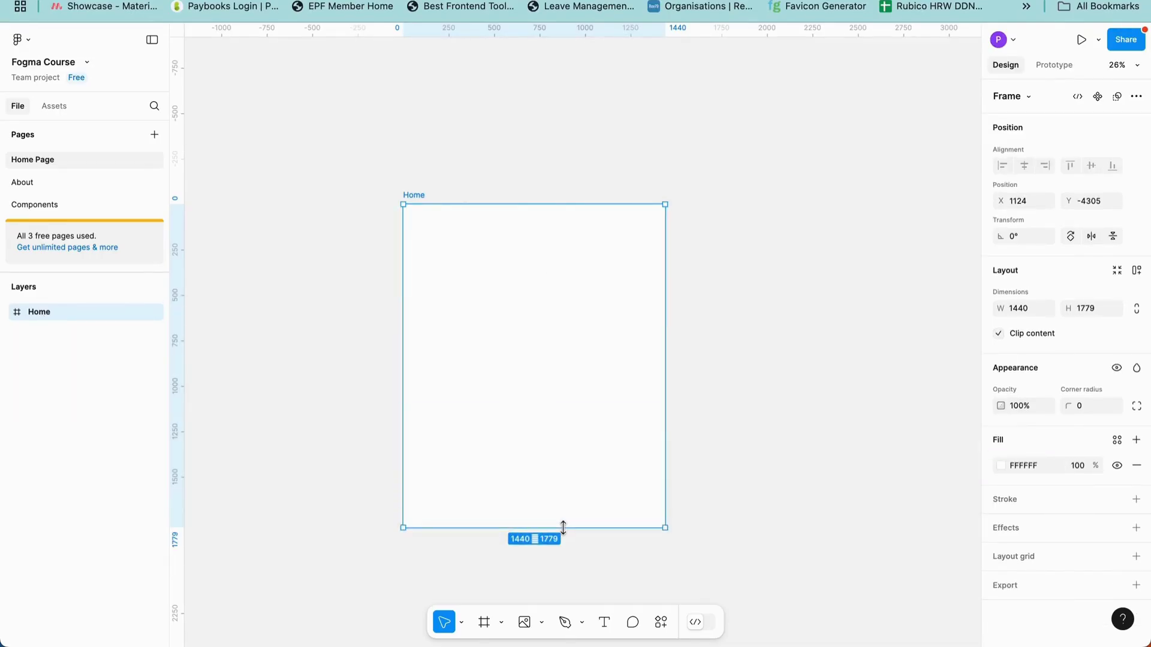
{"action": "left_click", "coordinate": [829, 333]}
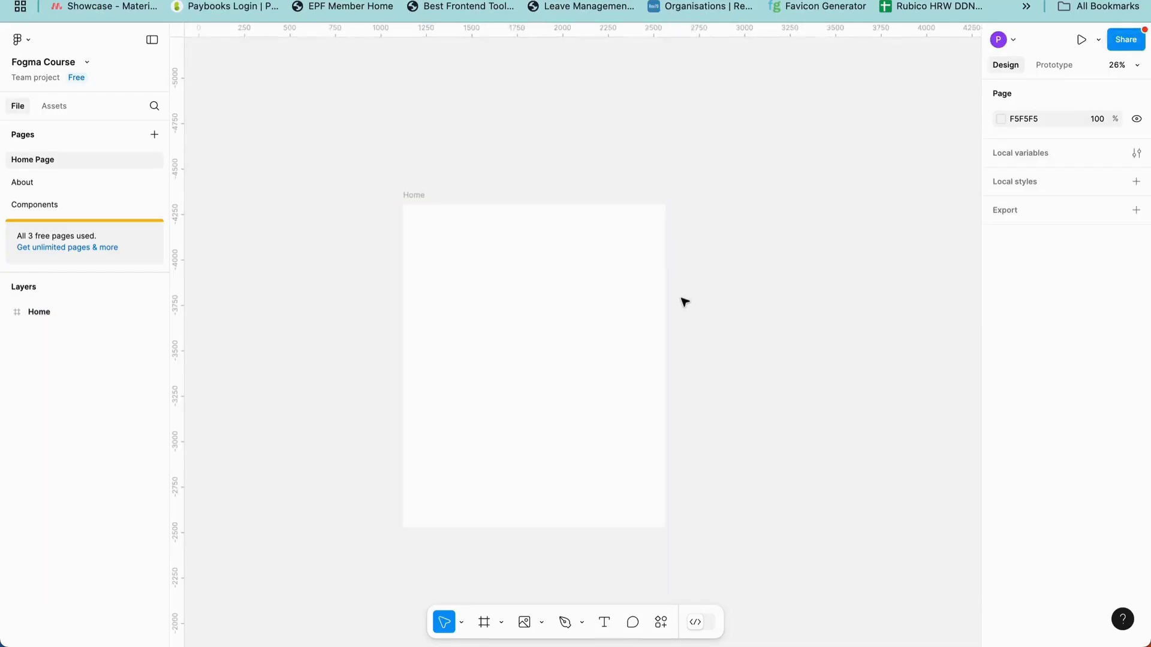
- Draw a rectangle about 724 × 577 inside the lower part of the Home frame
{"action": "scroll", "coordinate": [681, 301], "scroll_direction": "down", "scroll_amount": 3}
{"action": "left_click", "coordinate": [639, 294]}
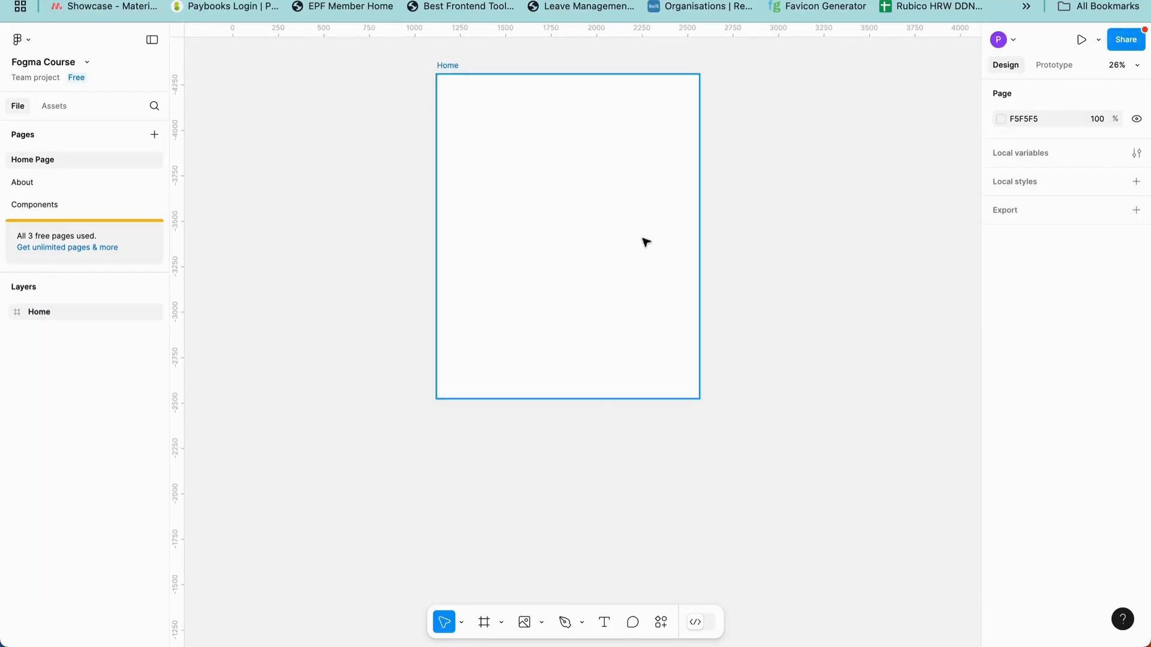
{"action": "left_click", "coordinate": [543, 622]}
{"action": "left_click", "coordinate": [591, 488]}
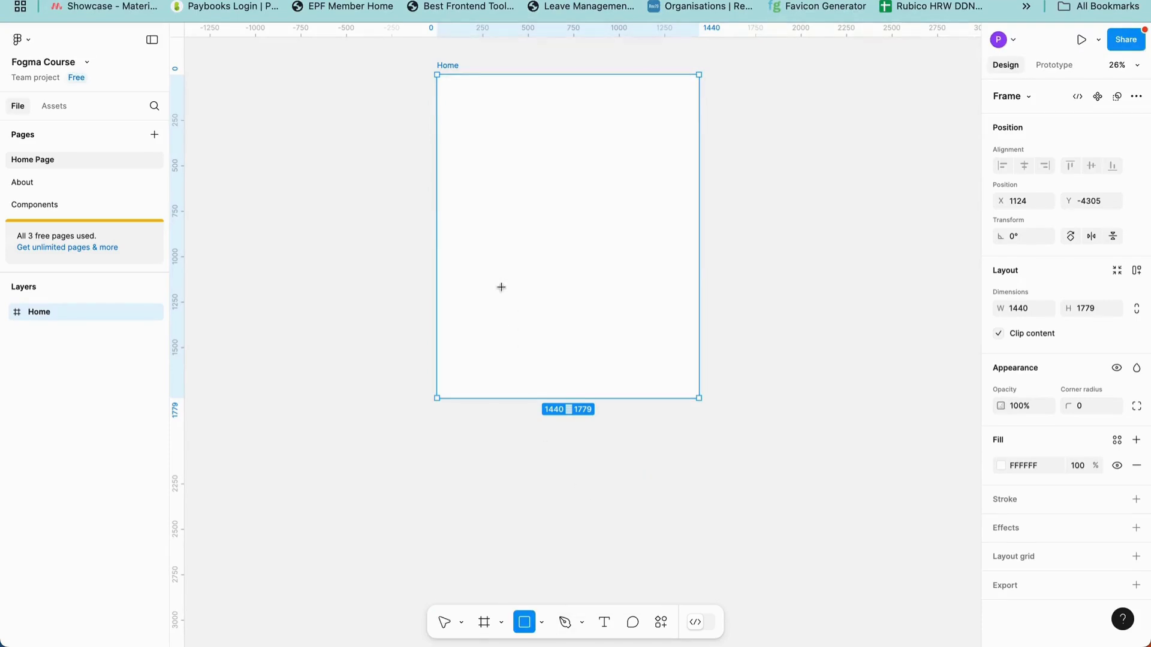
{"action": "left_click_drag", "start_coordinate": [468, 262], "coordinate": [601, 366]}
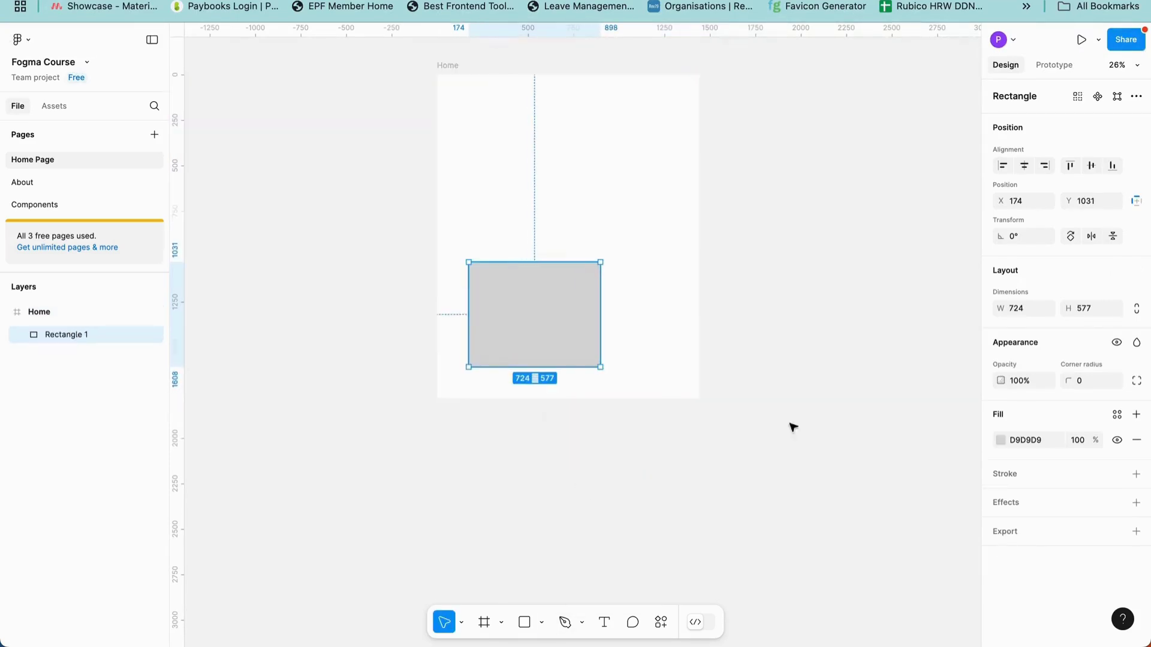
- Change the rectangle's fill to dark red and move it slightly up and to the right within the Home frame
{"action": "left_click", "coordinate": [1002, 443]}
{"action": "left_click", "coordinate": [937, 335]}
{"action": "left_click", "coordinate": [745, 272]}
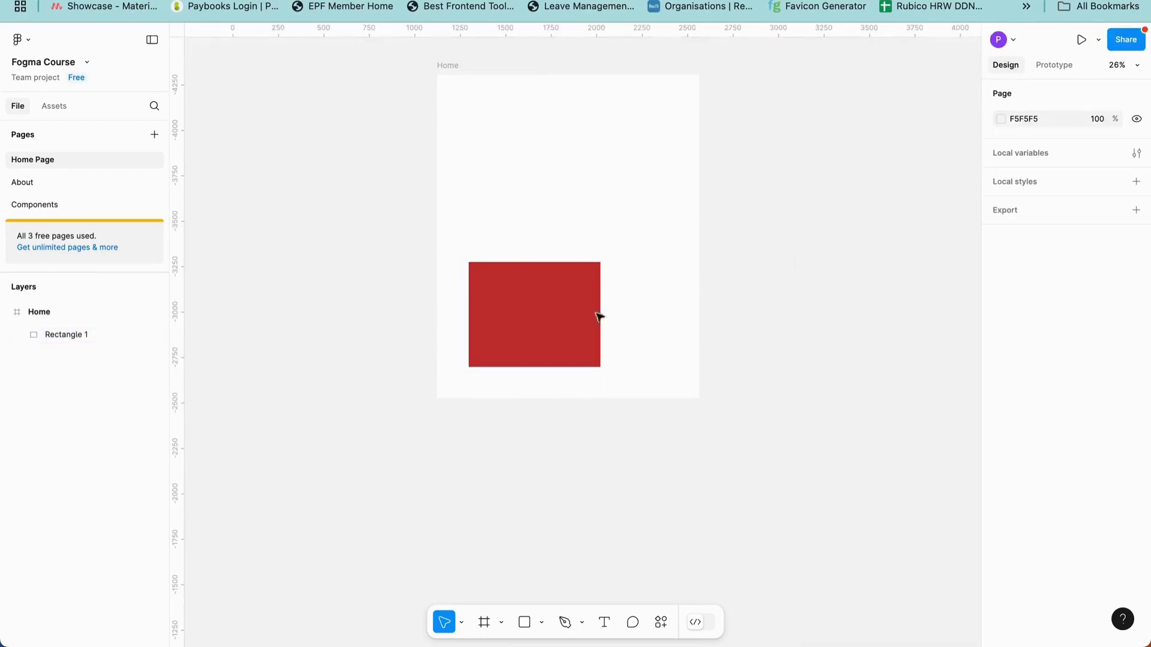
{"action": "left_click_drag", "start_coordinate": [599, 316], "coordinate": [611, 295]}
{"action": "left_click", "coordinate": [678, 429]}
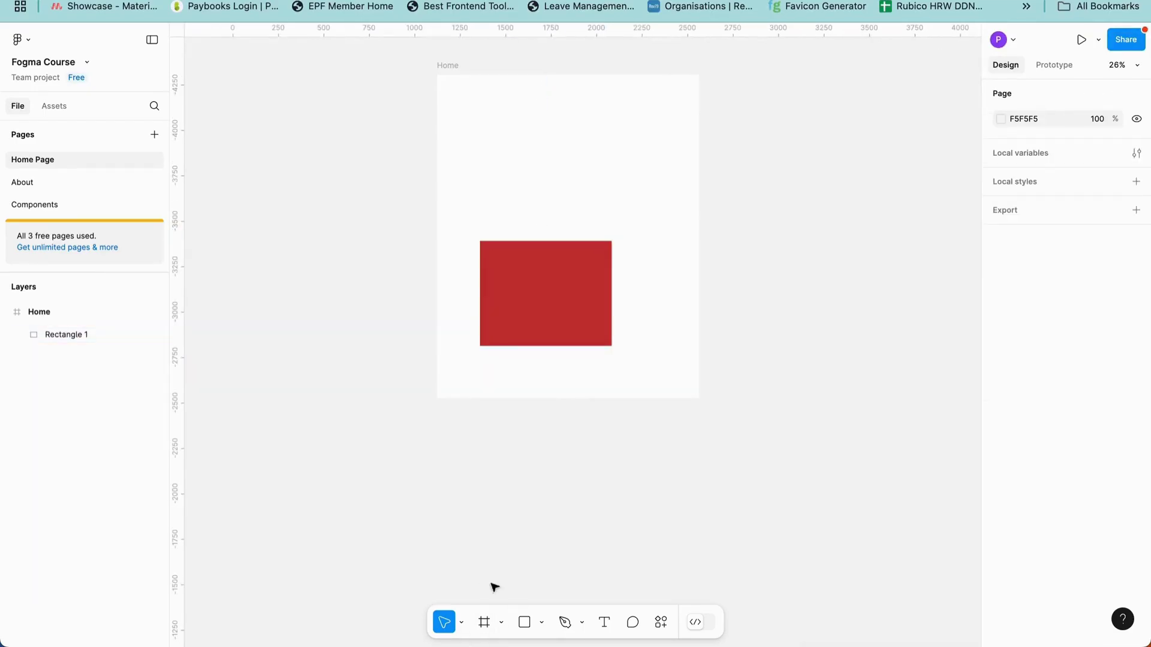
- Draw a section about 1790 × 1100 on the empty canvas below the Home frame
{"action": "left_click", "coordinate": [501, 622]}
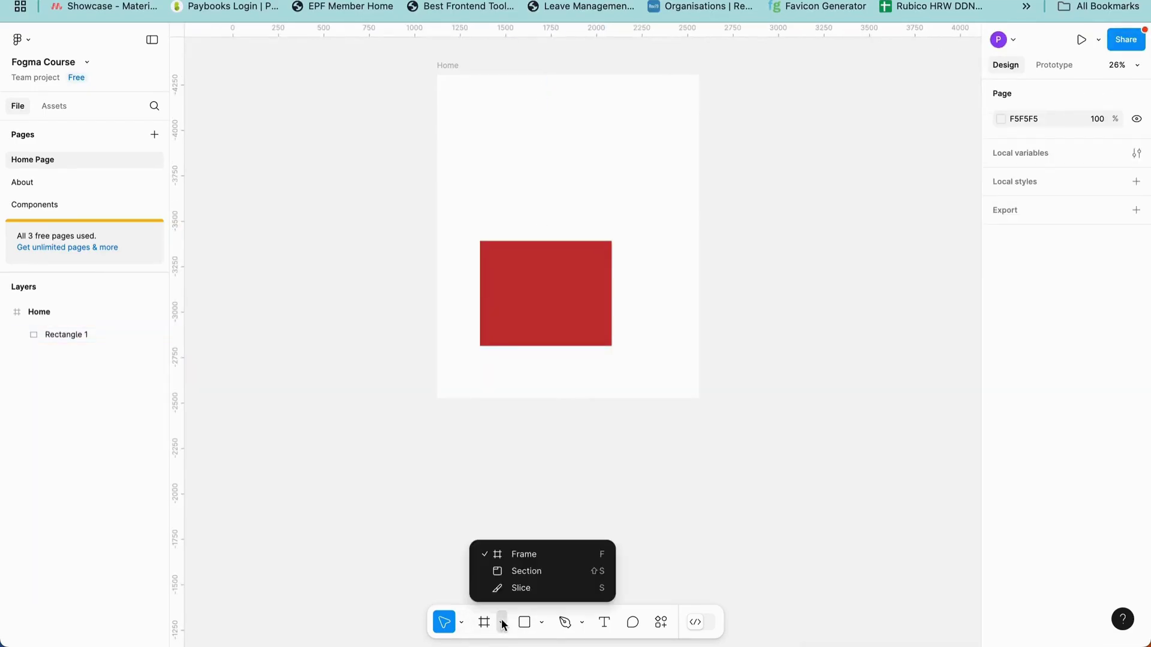
{"action": "left_click", "coordinate": [547, 583]}
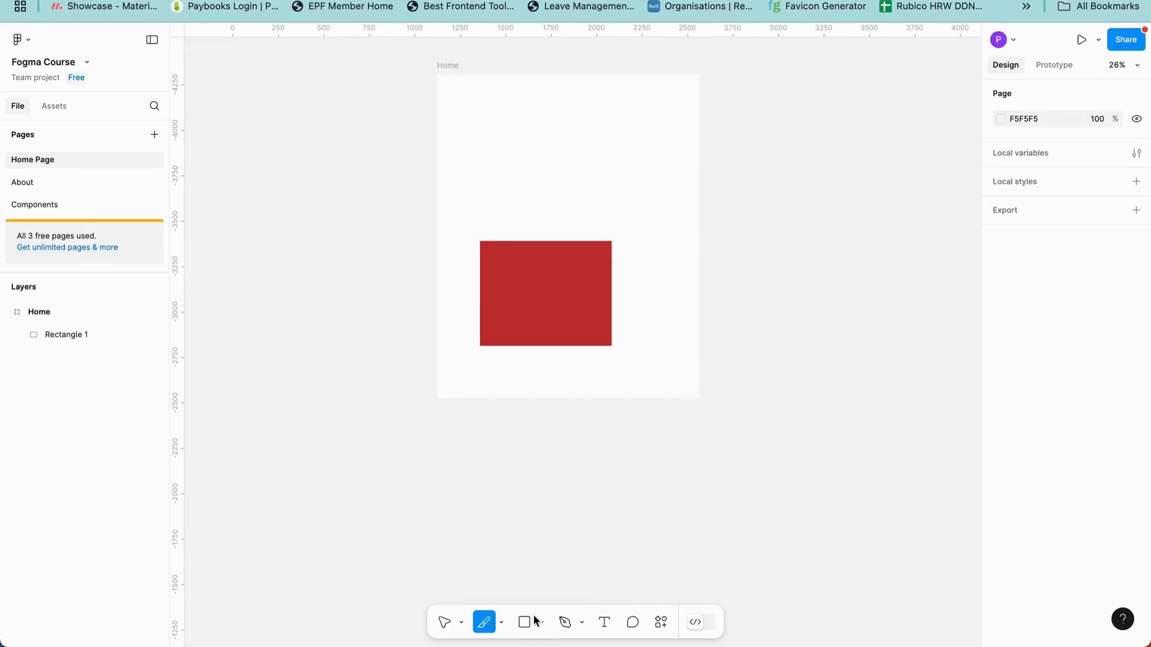
{"action": "left_click", "coordinate": [501, 622]}
{"action": "left_click", "coordinate": [546, 570]}
{"action": "scroll", "coordinate": [533, 509], "scroll_direction": "down", "scroll_amount": 5}
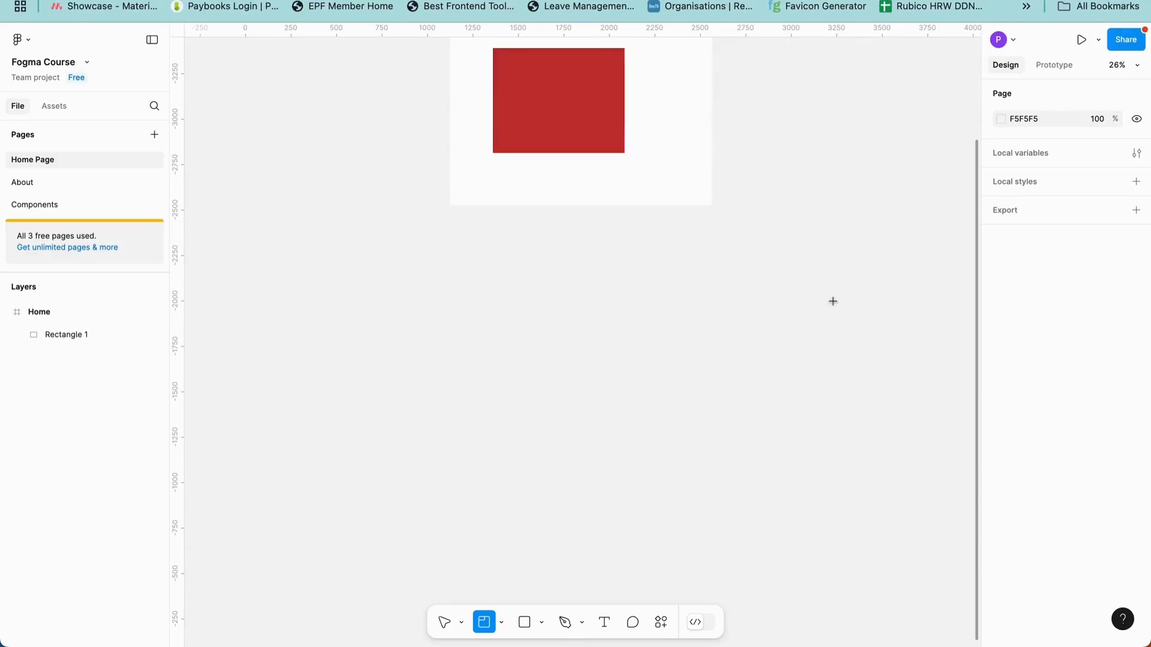
{"action": "left_click_drag", "start_coordinate": [422, 317], "coordinate": [747, 517]}
- Move the section to the left of the Home frame with their top edges aligned, at about X -1011, Y -4305
{"action": "left_click_drag", "start_coordinate": [443, 304], "coordinate": [365, 283]}
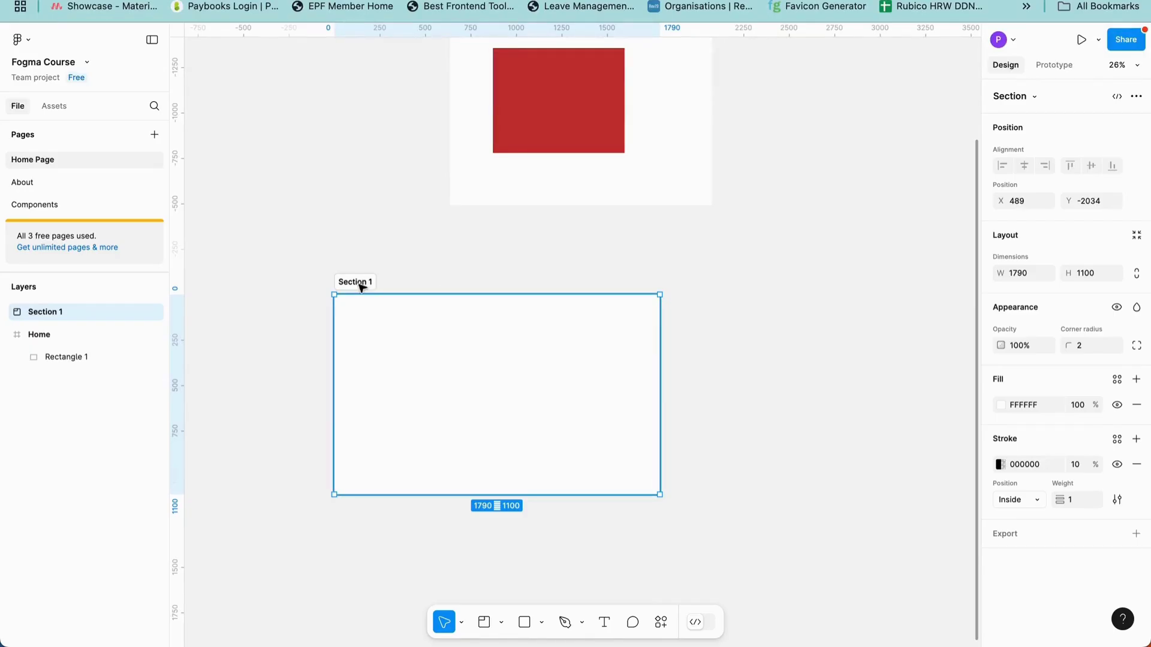
{"action": "left_click_drag", "start_coordinate": [360, 285], "coordinate": [362, 261]}
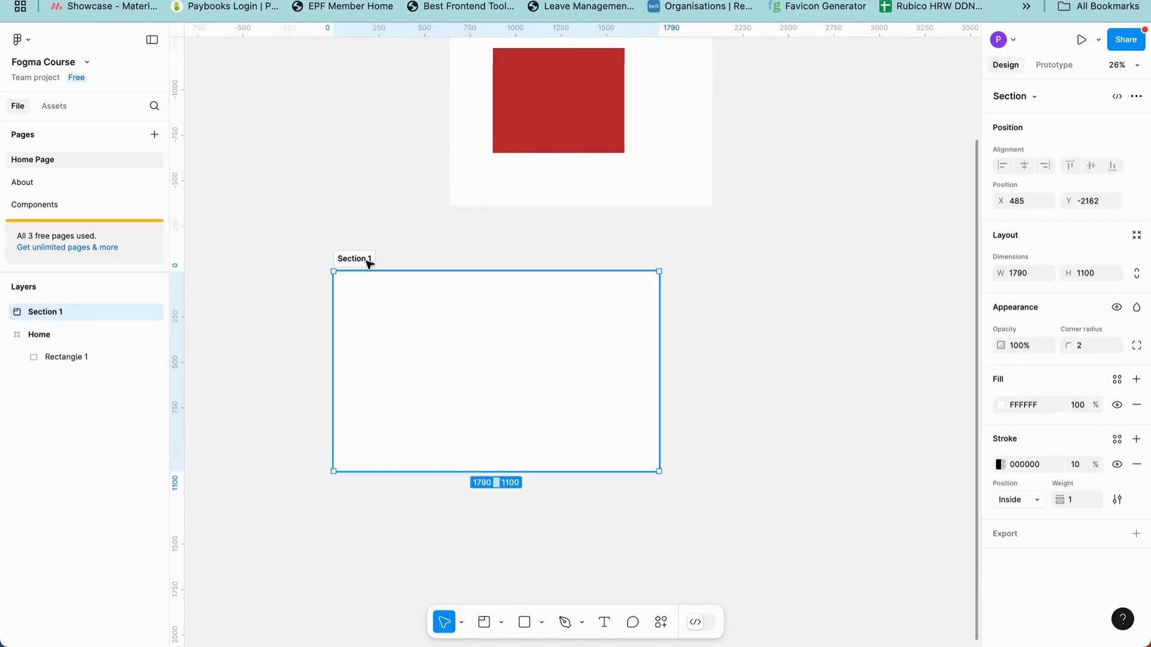
{"action": "scroll", "coordinate": [682, 215], "scroll_direction": "down", "scroll_amount": 5}
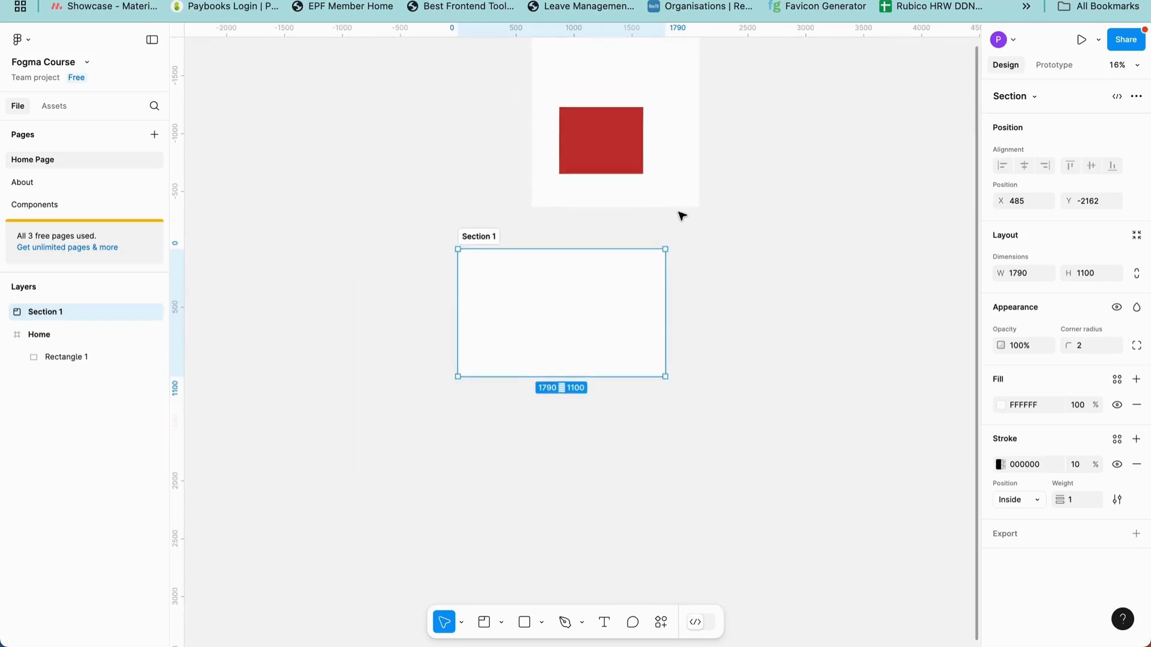
{"action": "scroll", "coordinate": [682, 216], "scroll_direction": "up", "scroll_amount": 5}
{"action": "left_click_drag", "start_coordinate": [487, 385], "coordinate": [312, 135]}
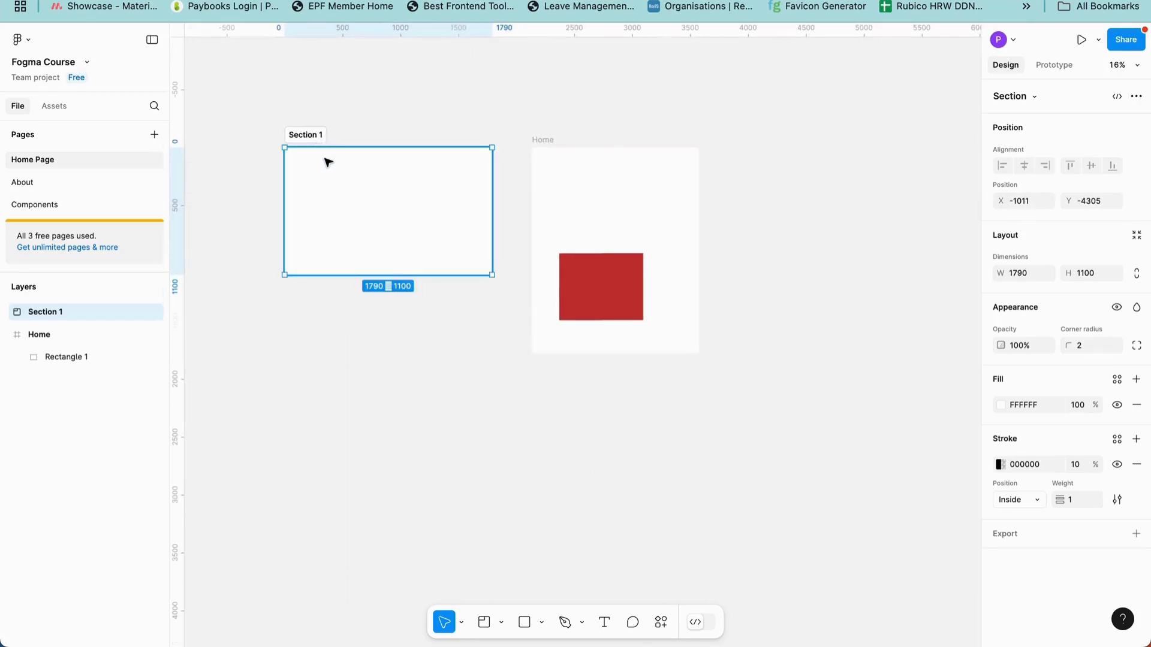
{"action": "left_click", "coordinate": [770, 209]}
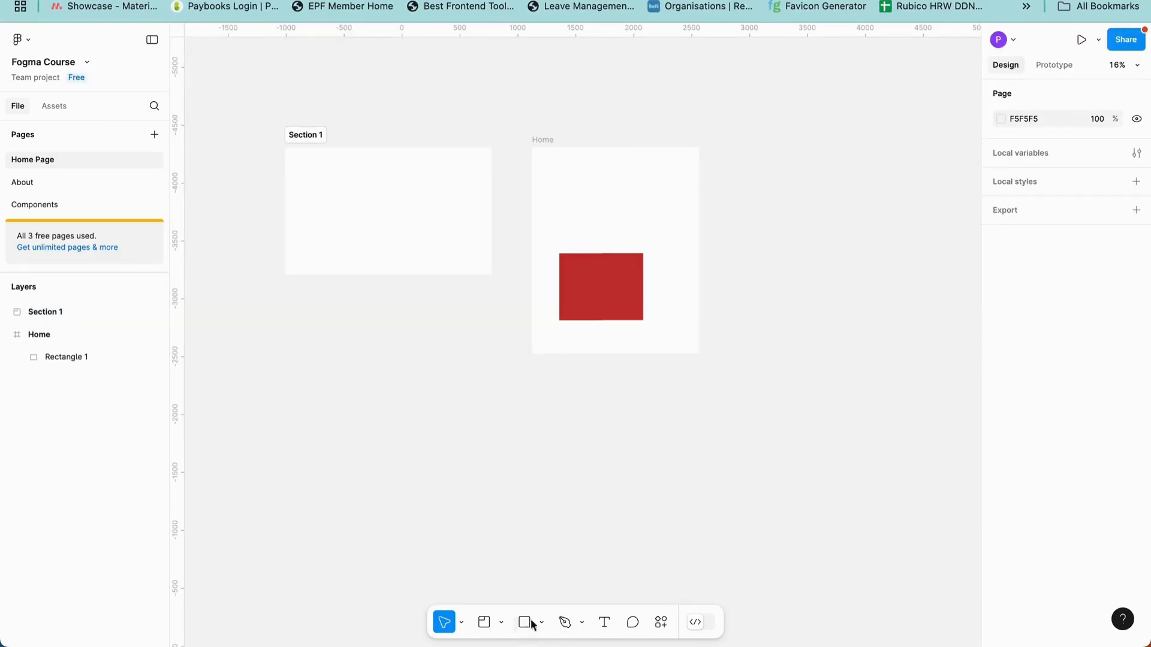
- Draw a slice about 1259 × 815 over the lower-right part of the red rectangle, reaching past the Home frame
{"action": "left_click", "coordinate": [502, 623]}
{"action": "left_click", "coordinate": [544, 587]}
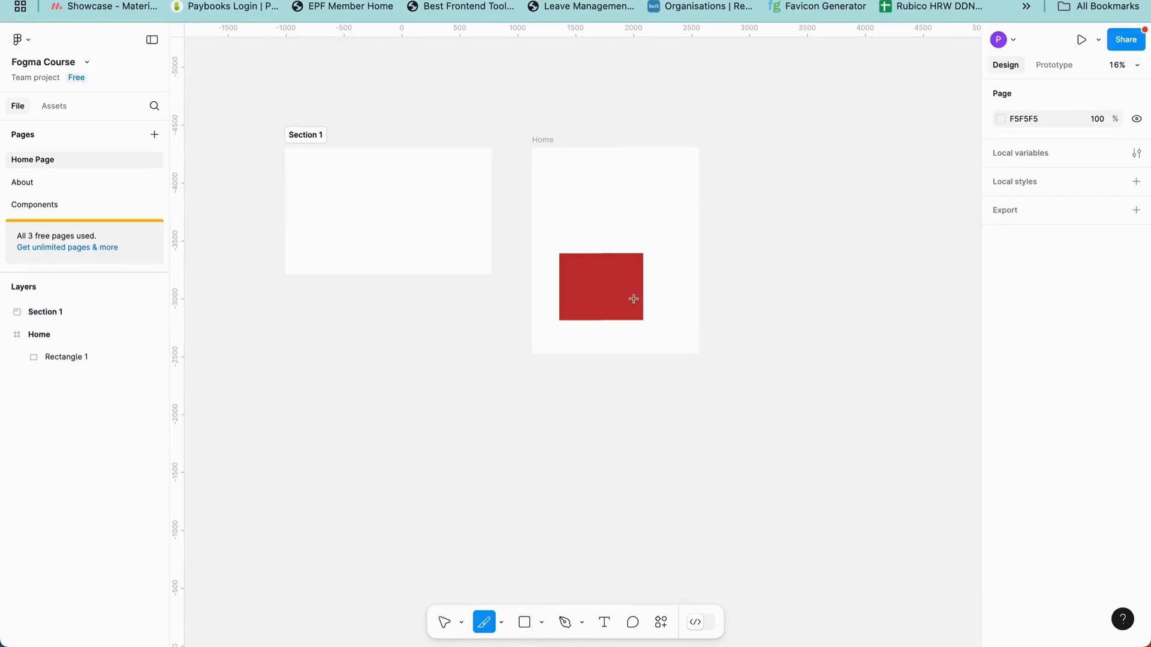
{"action": "left_click_drag", "start_coordinate": [580, 294], "coordinate": [725, 385]}
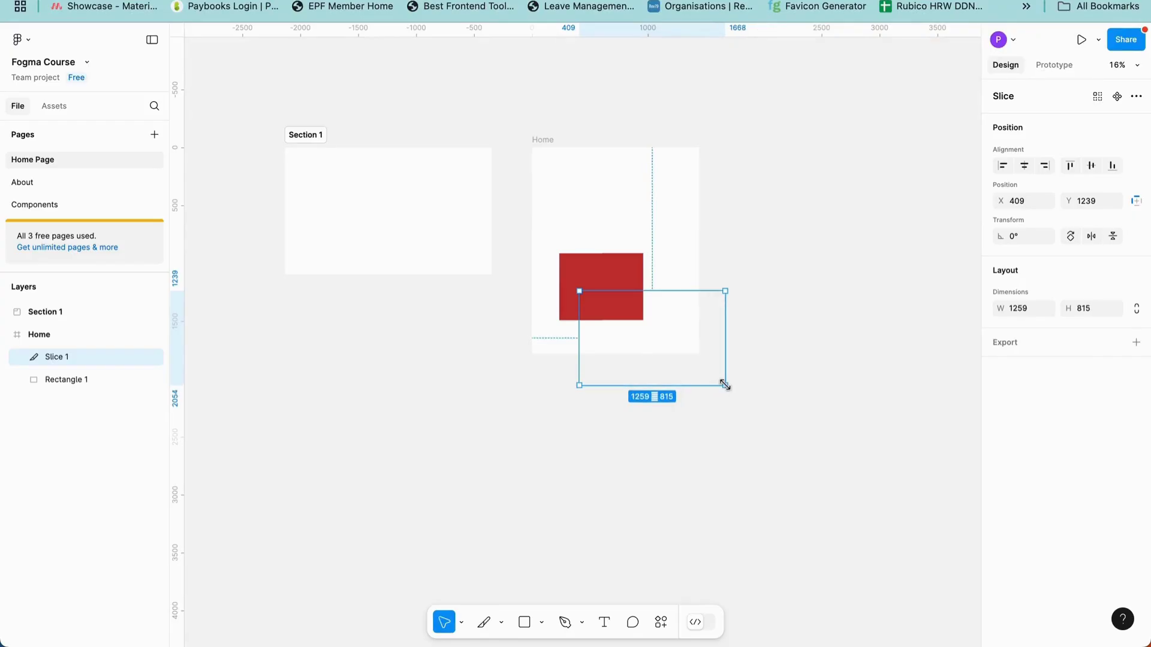
- Add a 1x PNG export with preview to the slice and move the slice to enclose the whole red rectangle
{"action": "left_click", "coordinate": [1136, 342]}
{"action": "left_click", "coordinate": [1019, 413]}
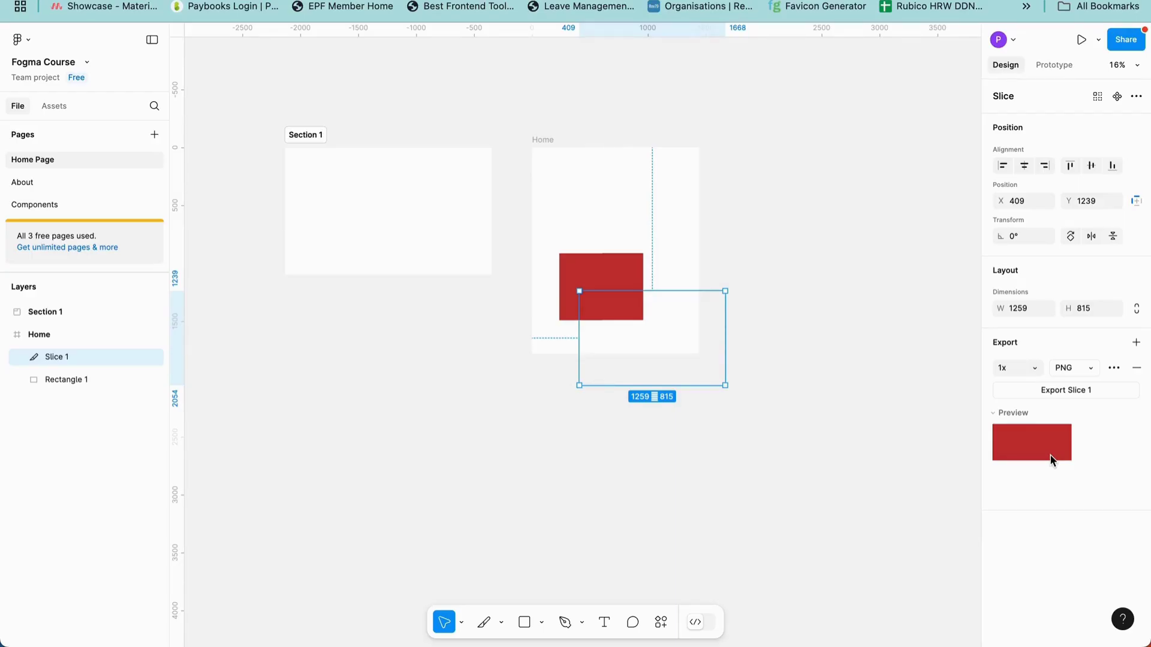
{"action": "left_click_drag", "start_coordinate": [676, 311], "coordinate": [639, 260]}
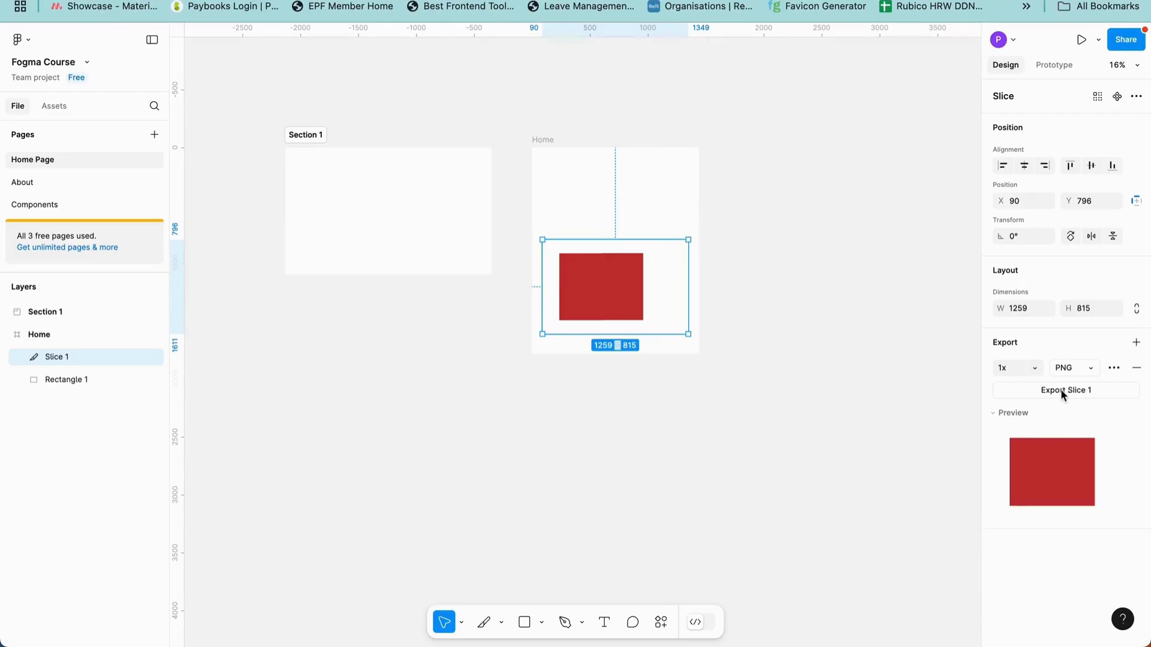
- Draw an ellipse about 645 × 604 in the Home frame, overlapping the red rectangle's upper-right corner and the slice's upper edge
{"action": "left_click", "coordinate": [1020, 415]}
{"action": "left_click", "coordinate": [1021, 415]}
{"action": "left_click", "coordinate": [684, 416]}
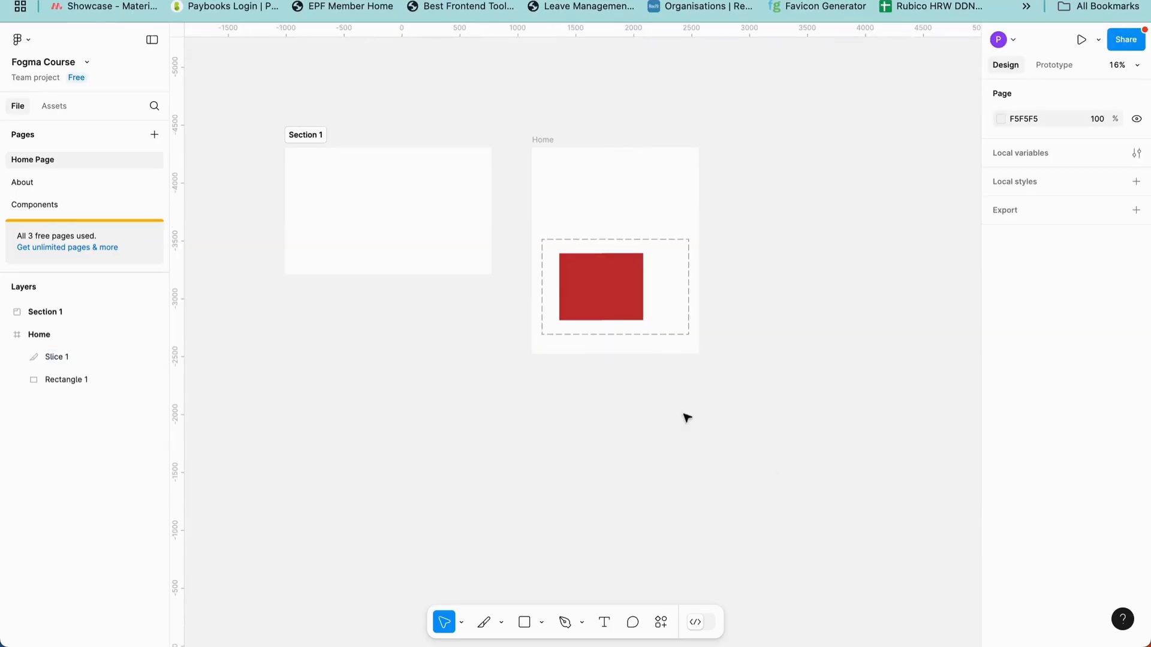
{"action": "left_click", "coordinate": [541, 622]}
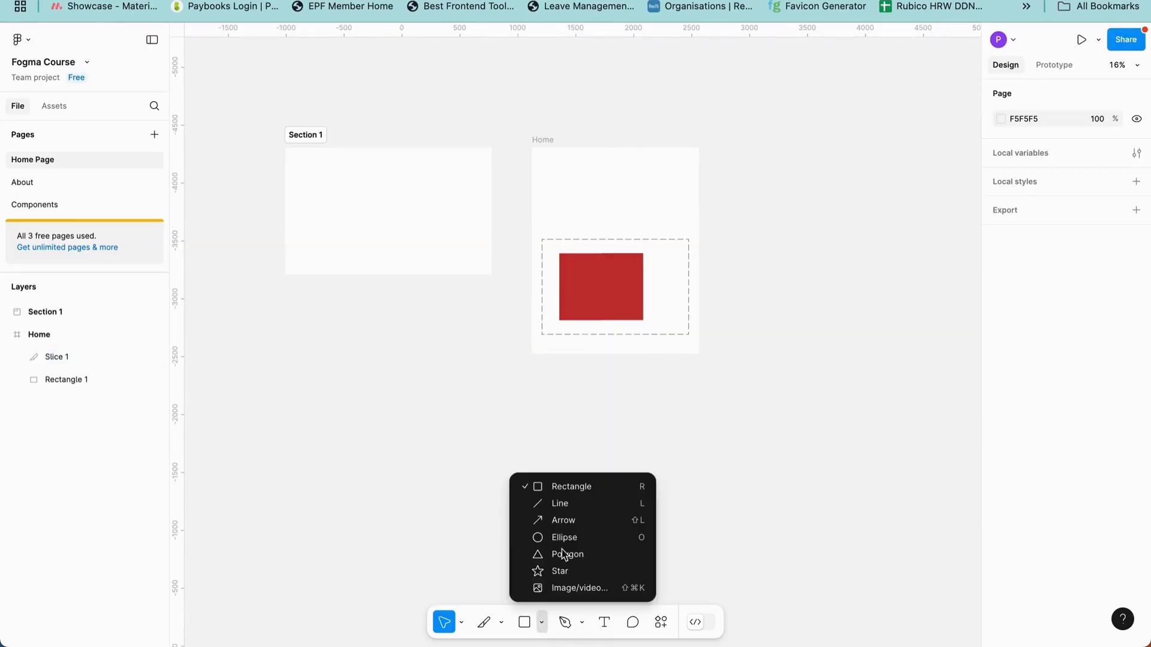
{"action": "left_click", "coordinate": [591, 537]}
{"action": "left_click_drag", "start_coordinate": [601, 211], "coordinate": [676, 280]}
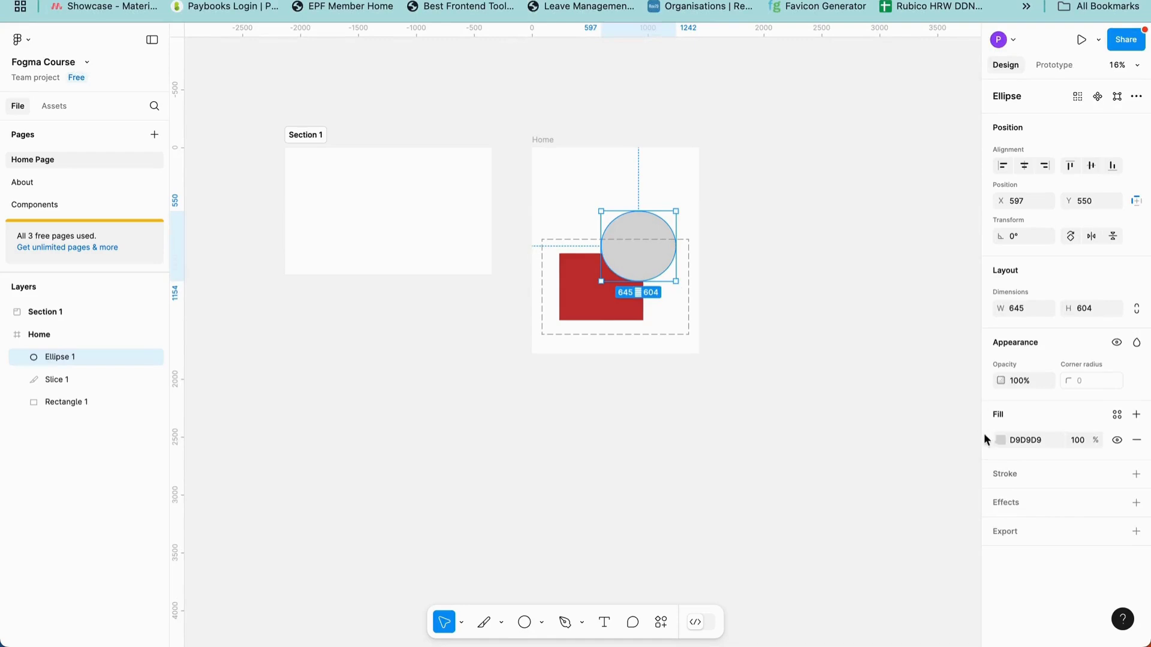
- Fill the ellipse in the Home frame with blue 3D12FD
{"action": "left_click", "coordinate": [1000, 439]}
{"action": "left_click", "coordinate": [931, 479]}
{"action": "left_click", "coordinate": [972, 303]}
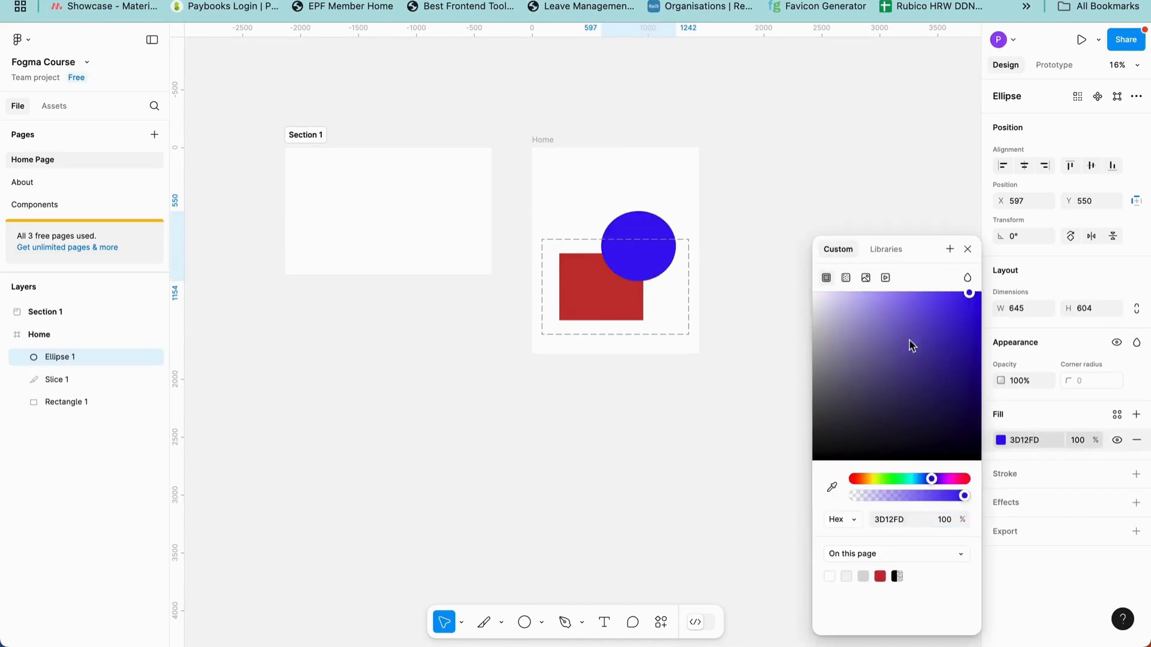
{"action": "left_click", "coordinate": [791, 210]}
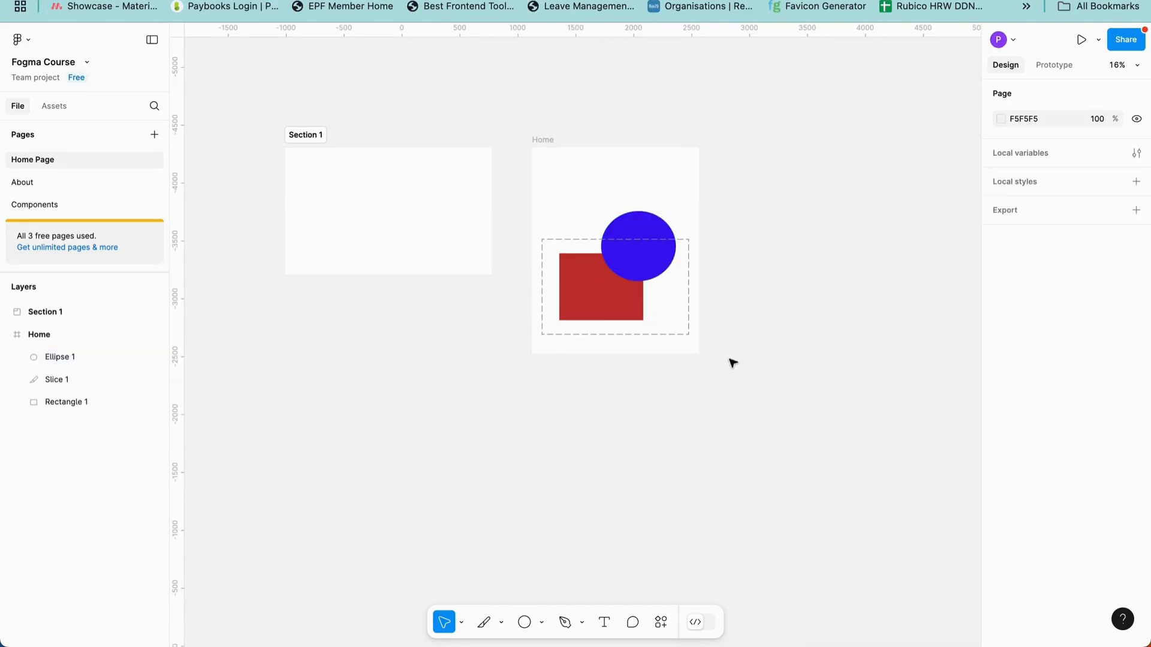
- Add a 1x PNG export to the red rectangle and compare its preview with the slice's export preview
{"action": "left_click", "coordinate": [623, 289]}
{"action": "left_click", "coordinate": [691, 291]}
{"action": "left_click", "coordinate": [627, 295]}
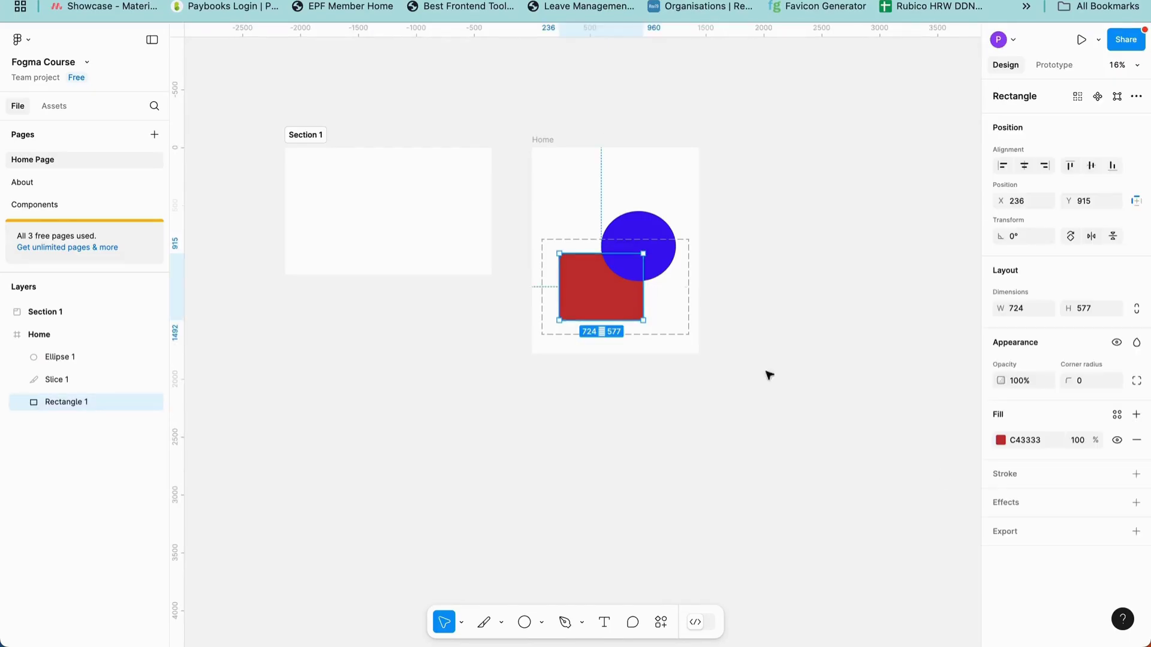
{"action": "left_click", "coordinate": [1136, 531]}
{"action": "scroll", "coordinate": [1061, 558], "scroll_direction": "down", "scroll_amount": 3}
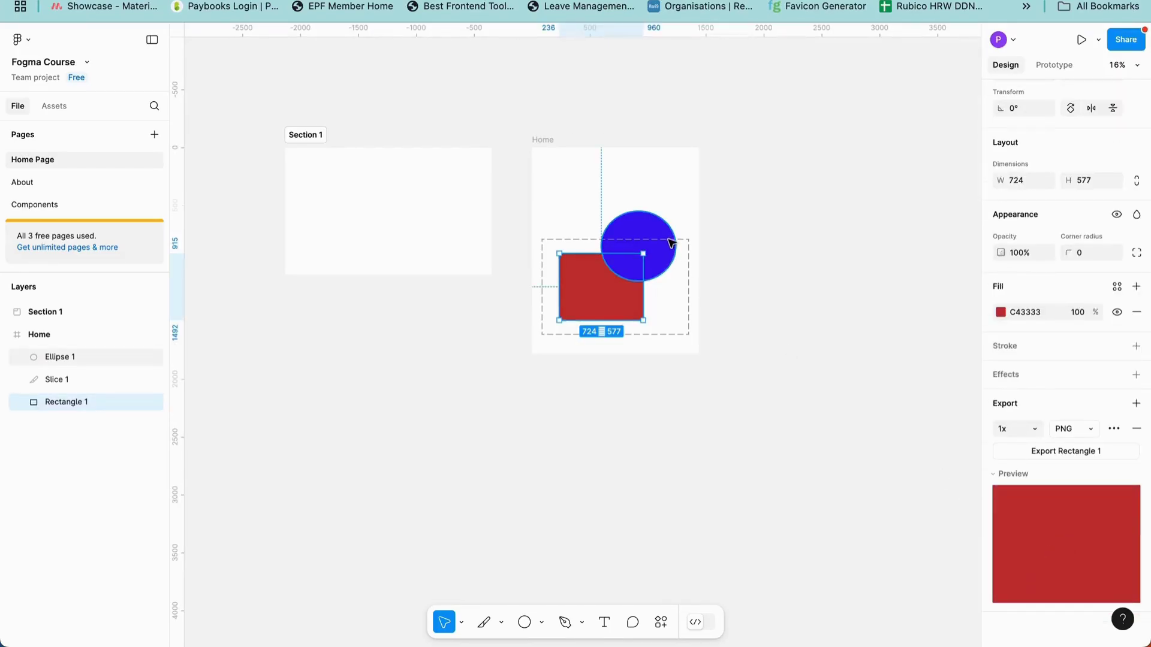
{"action": "left_click", "coordinate": [689, 315]}
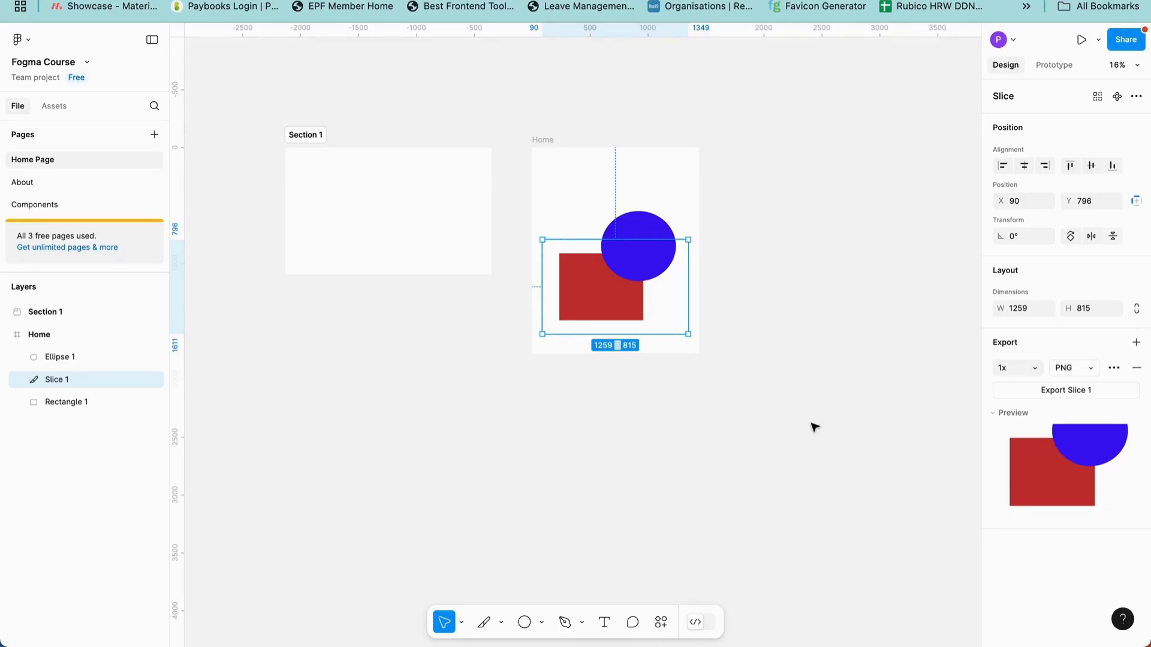
{"action": "left_click", "coordinate": [725, 428]}
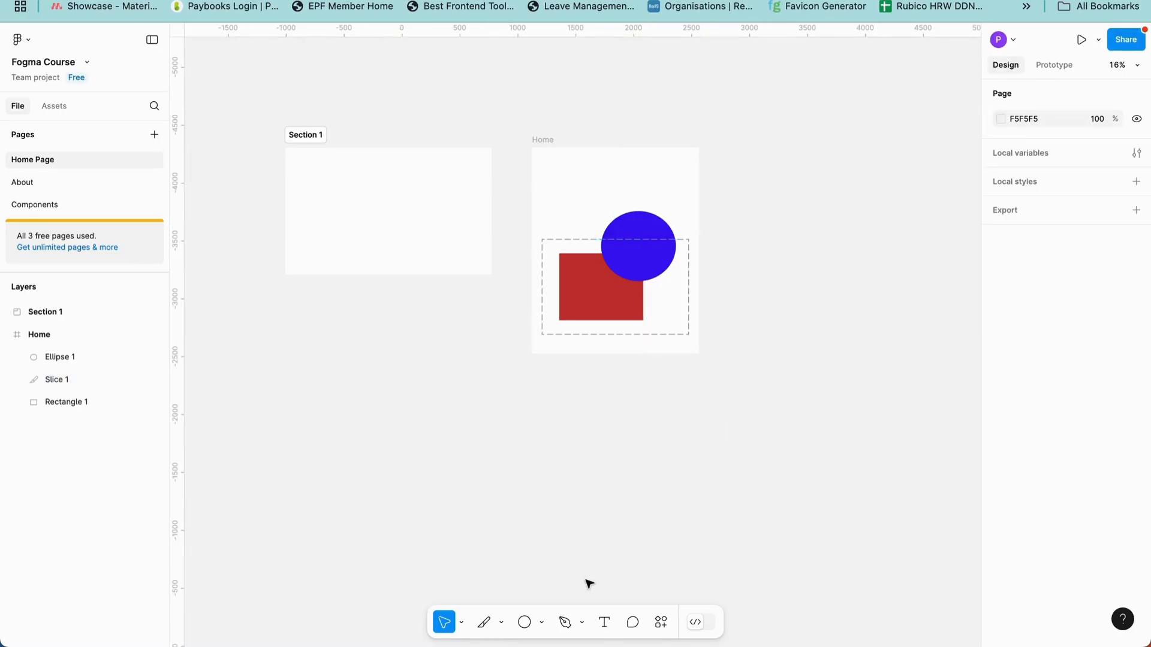
{"action": "left_click", "coordinate": [502, 623]}
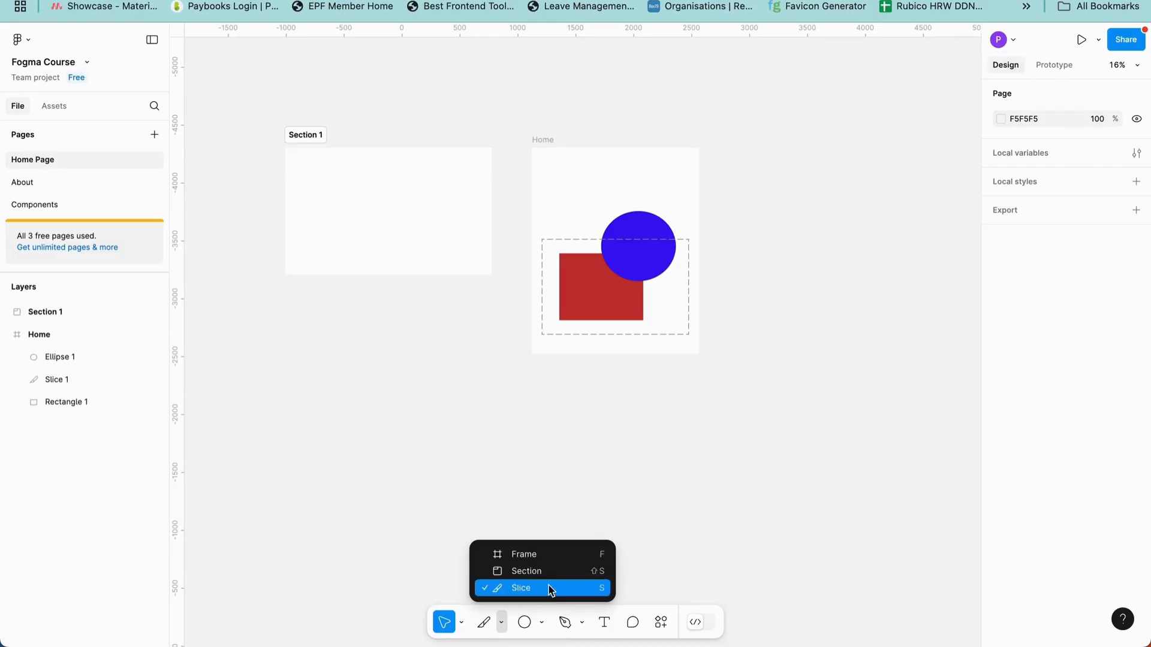
{"action": "scroll", "coordinate": [472, 545], "scroll_direction": "up", "scroll_amount": 2}
{"action": "scroll", "coordinate": [472, 546], "scroll_direction": "right", "scroll_amount": 1}
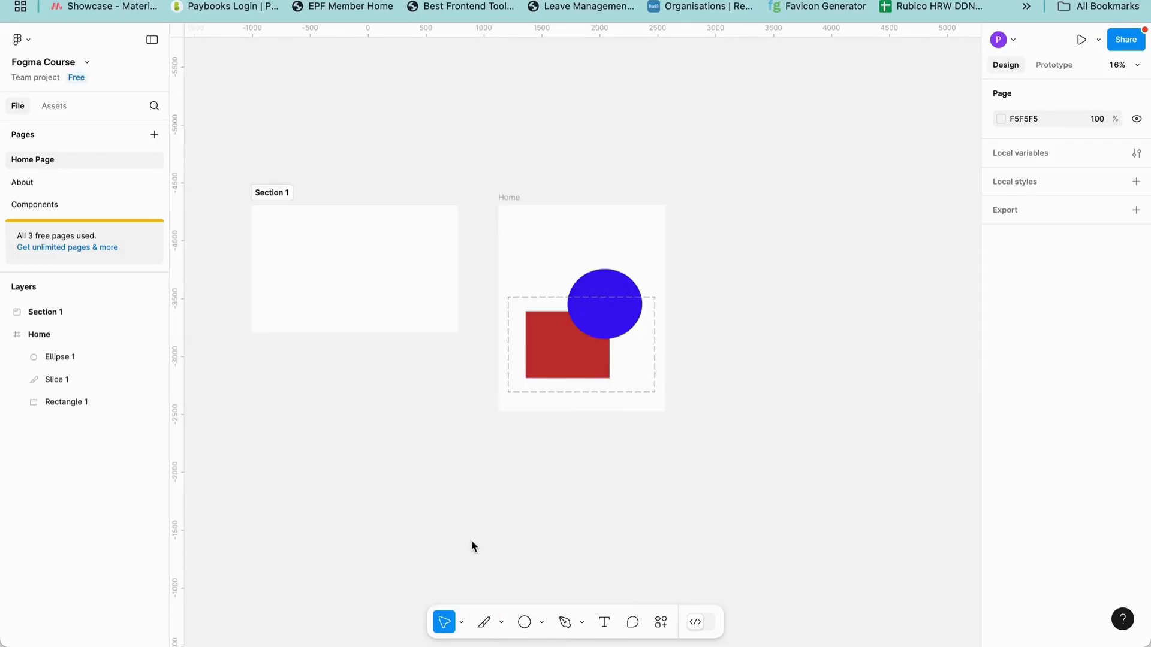
{"action": "left_click", "coordinate": [461, 622]}
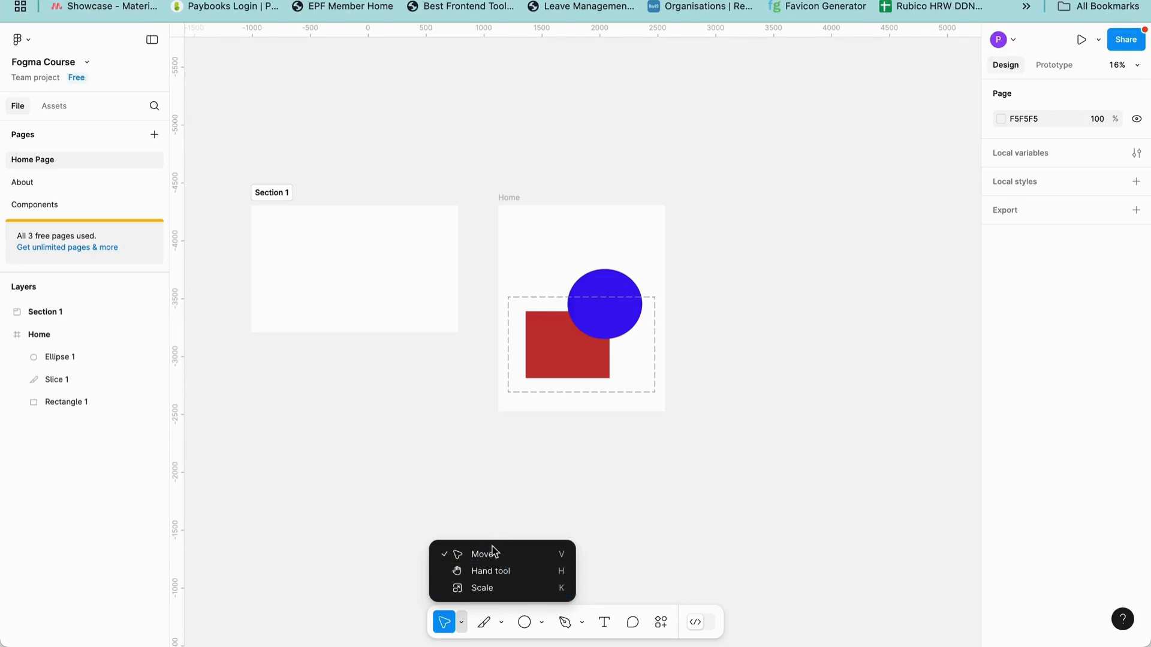
{"action": "left_click", "coordinate": [580, 466]}
- Draw an ellipse on the empty canvas below the section and resize it to about 894 × 991
{"action": "left_click", "coordinate": [525, 622]}
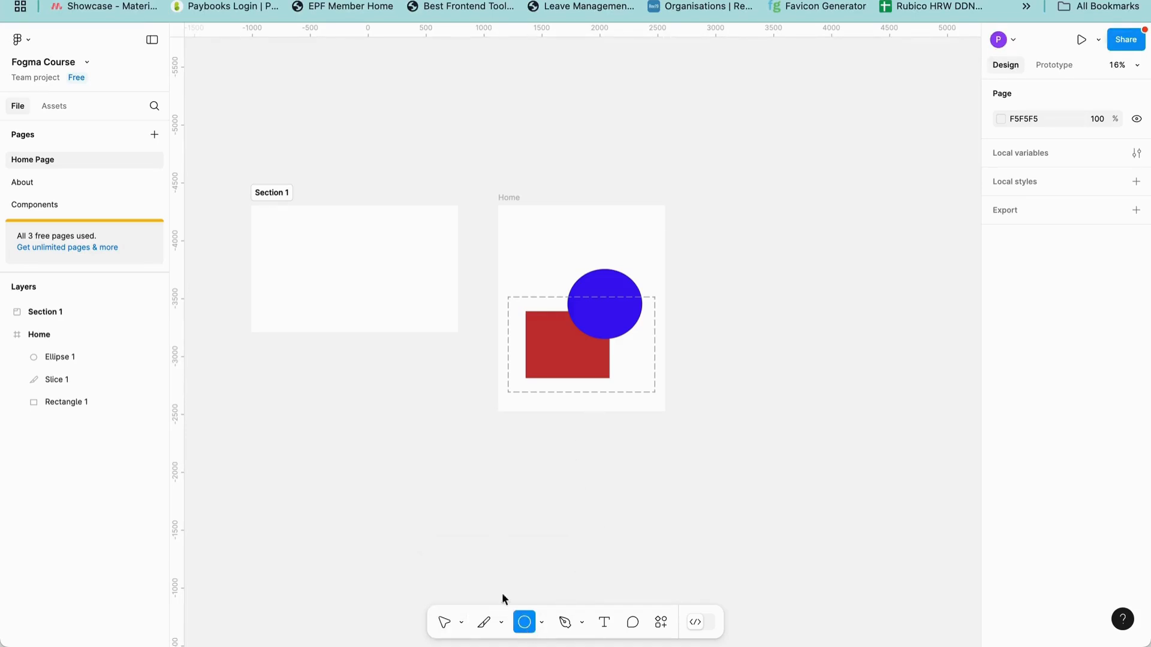
{"action": "left_click_drag", "start_coordinate": [410, 430], "coordinate": [490, 487]}
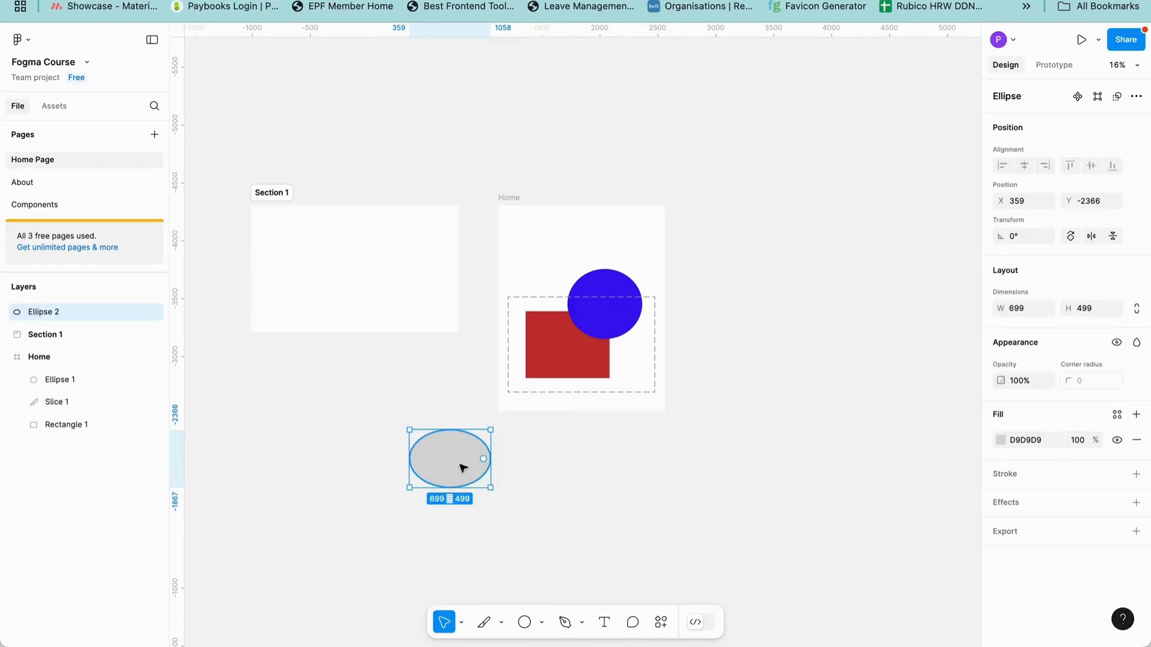
{"action": "left_click_drag", "start_coordinate": [462, 468], "coordinate": [454, 509]}
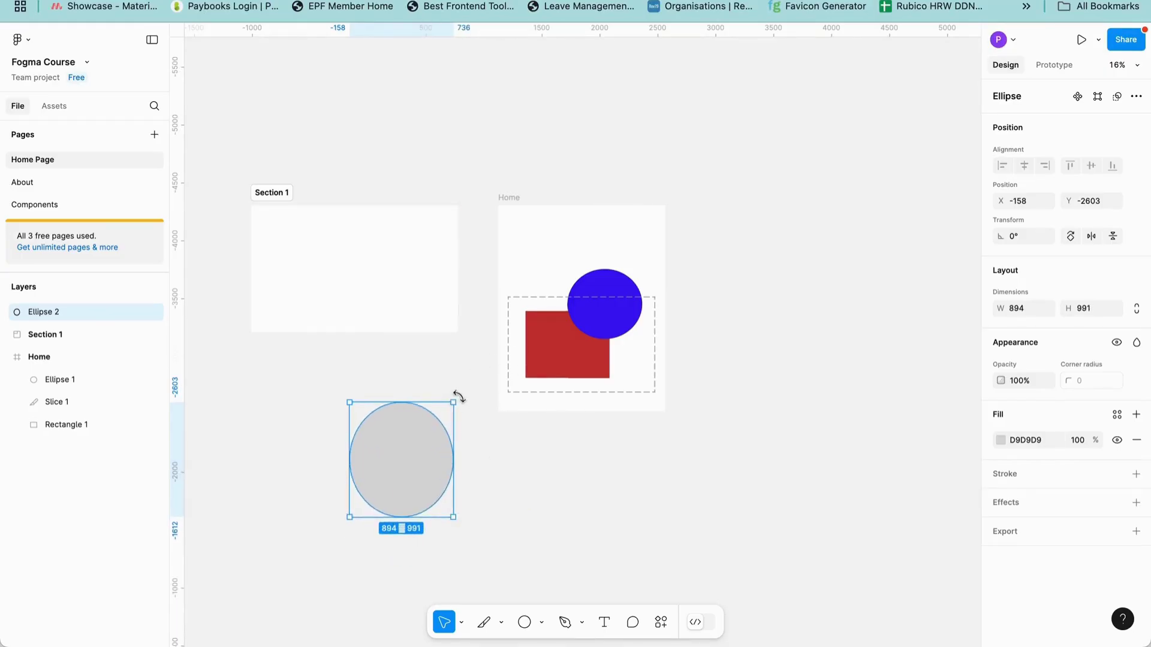
- Rotate the grey ellipse about 6.35° and move it up to about X -226, Y -2848
{"action": "left_click_drag", "start_coordinate": [458, 396], "coordinate": [476, 364]}
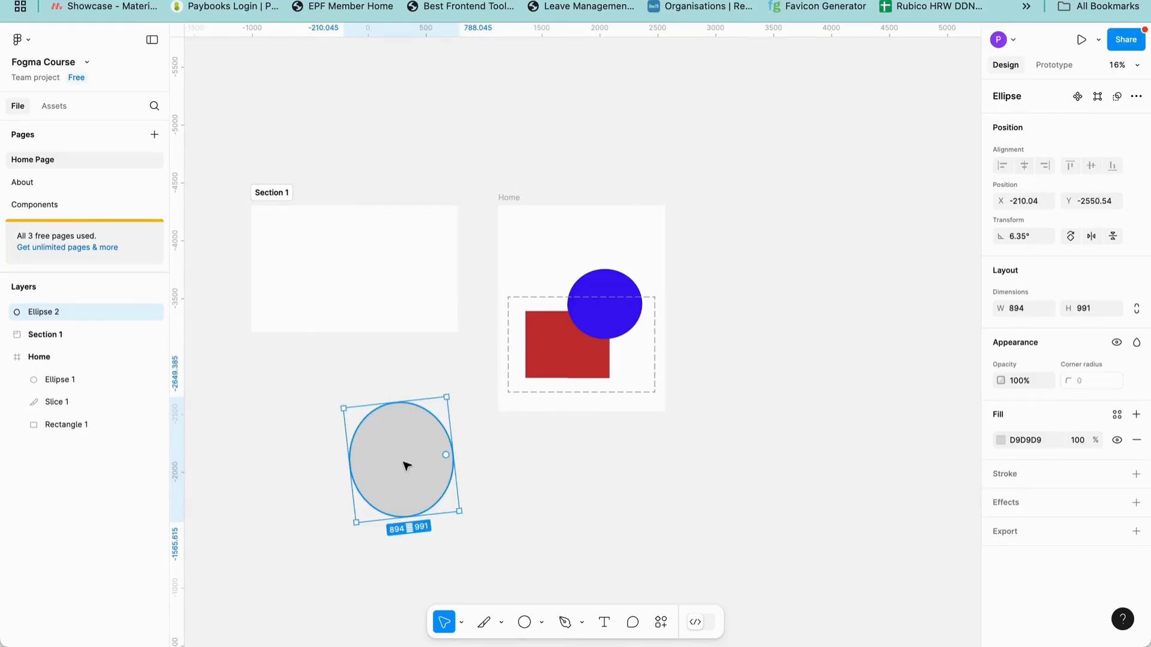
{"action": "left_click_drag", "start_coordinate": [408, 478], "coordinate": [407, 444]}
- Draw a second grey ellipse about 772 × 854 below the Home frame and move it to about X 2178, Y -2526
{"action": "left_click", "coordinate": [462, 621]}
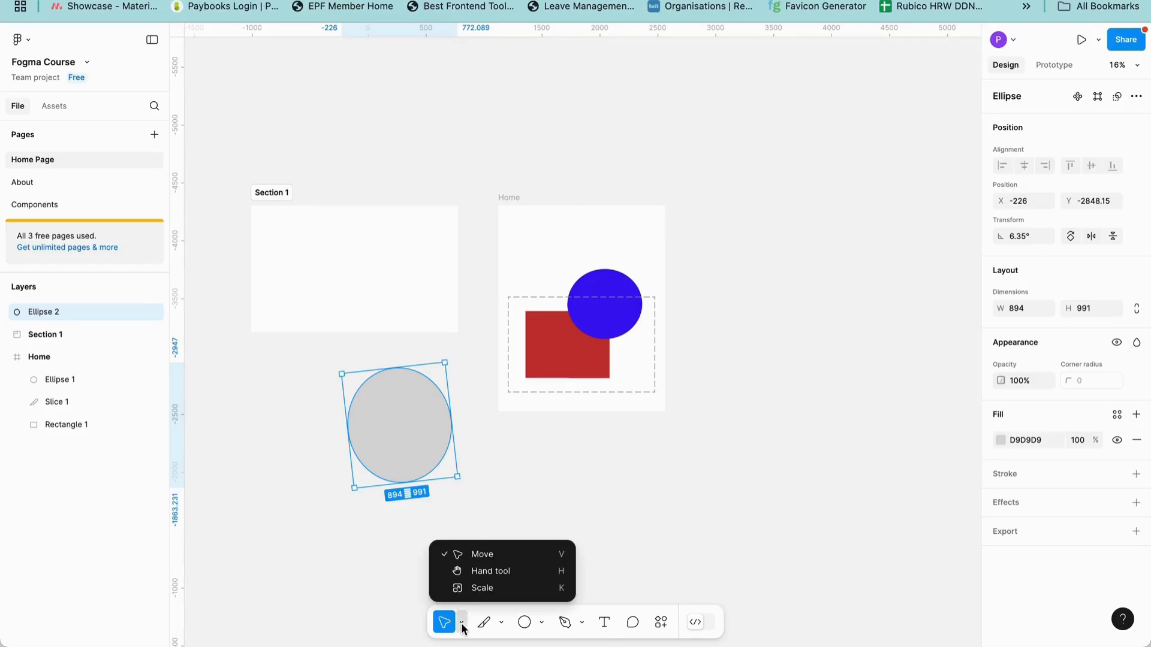
{"action": "left_click", "coordinate": [514, 574]}
{"action": "left_click_drag", "start_coordinate": [521, 395], "coordinate": [564, 339]}
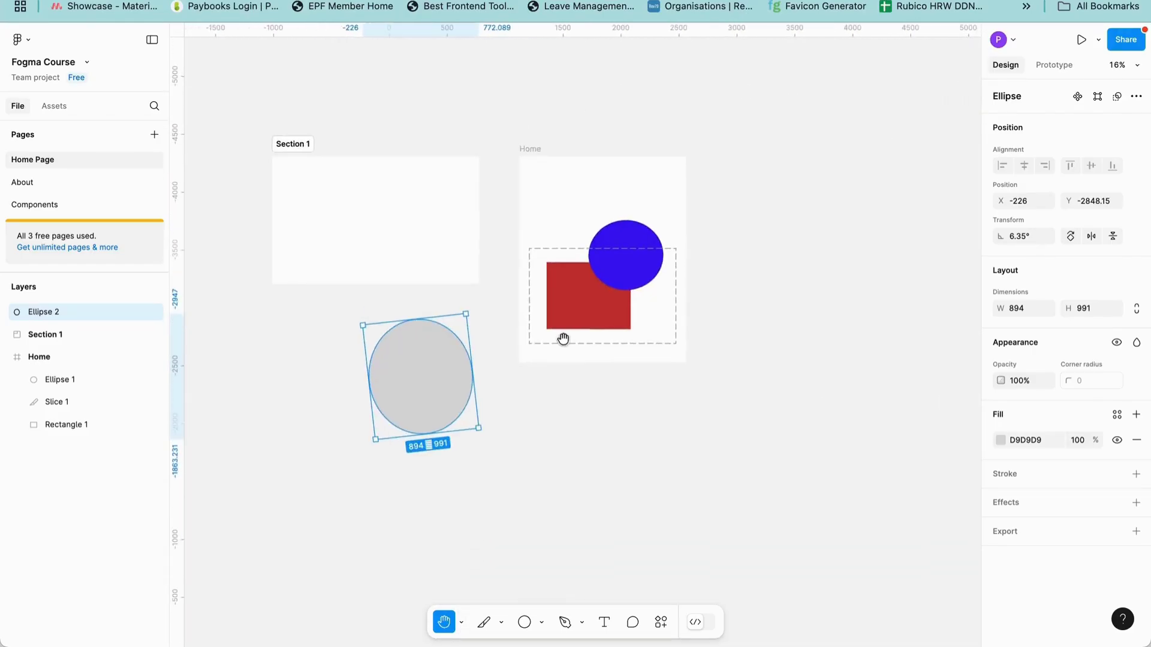
{"action": "left_click", "coordinate": [528, 625]}
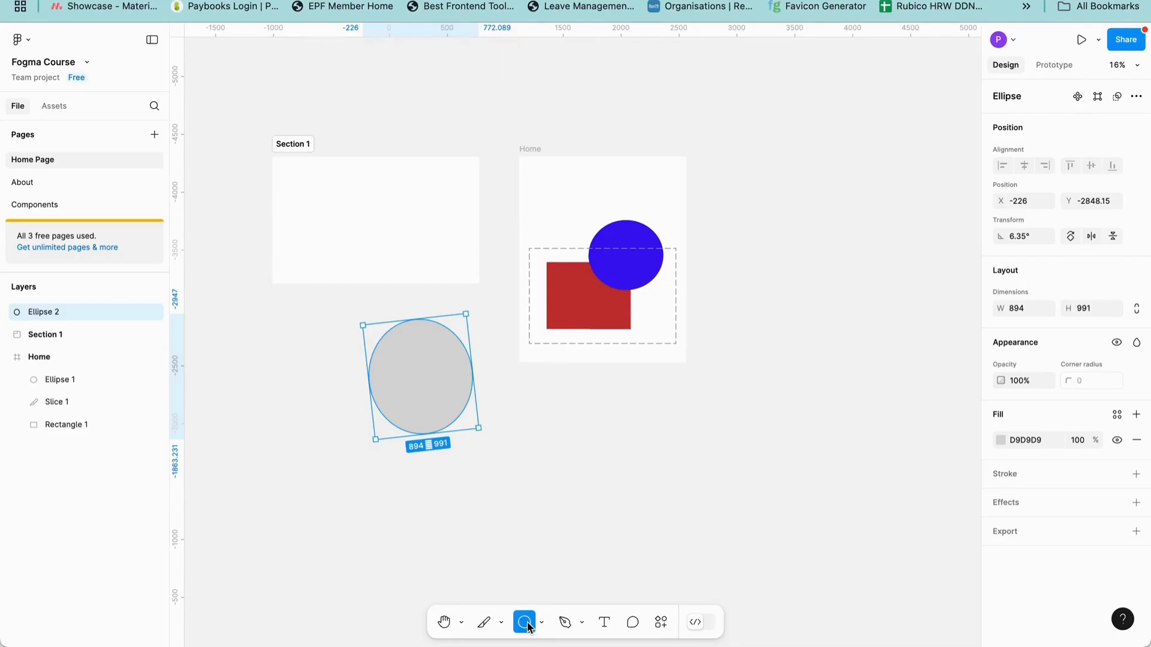
{"action": "left_click_drag", "start_coordinate": [602, 377], "coordinate": [692, 475]}
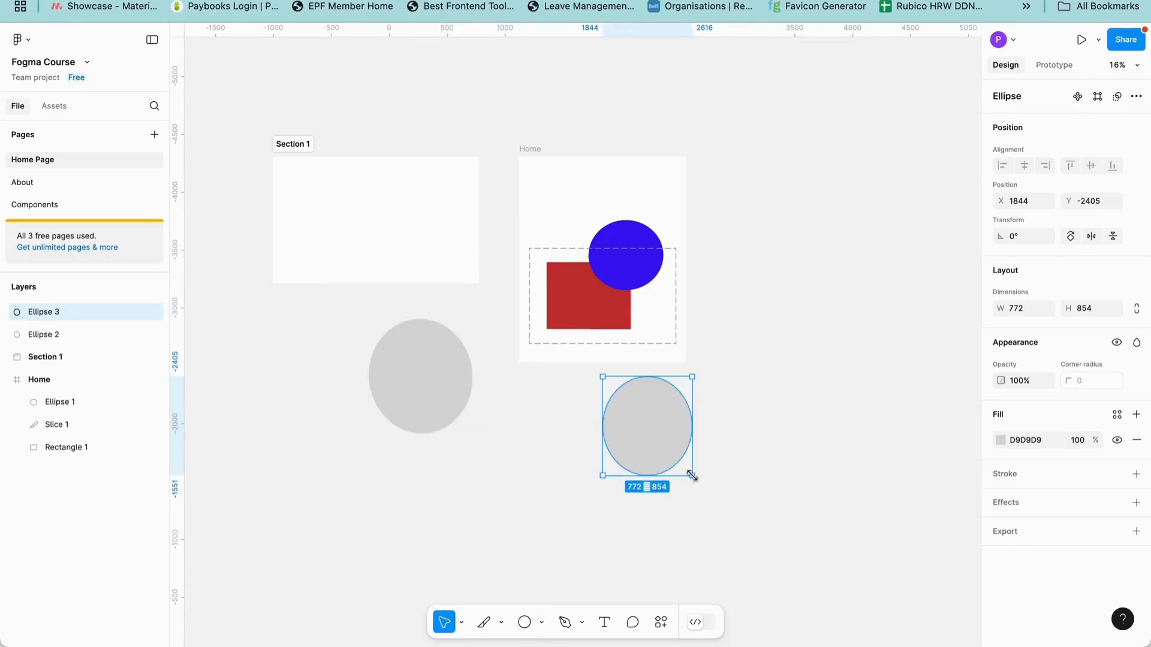
{"action": "left_click", "coordinate": [463, 627]}
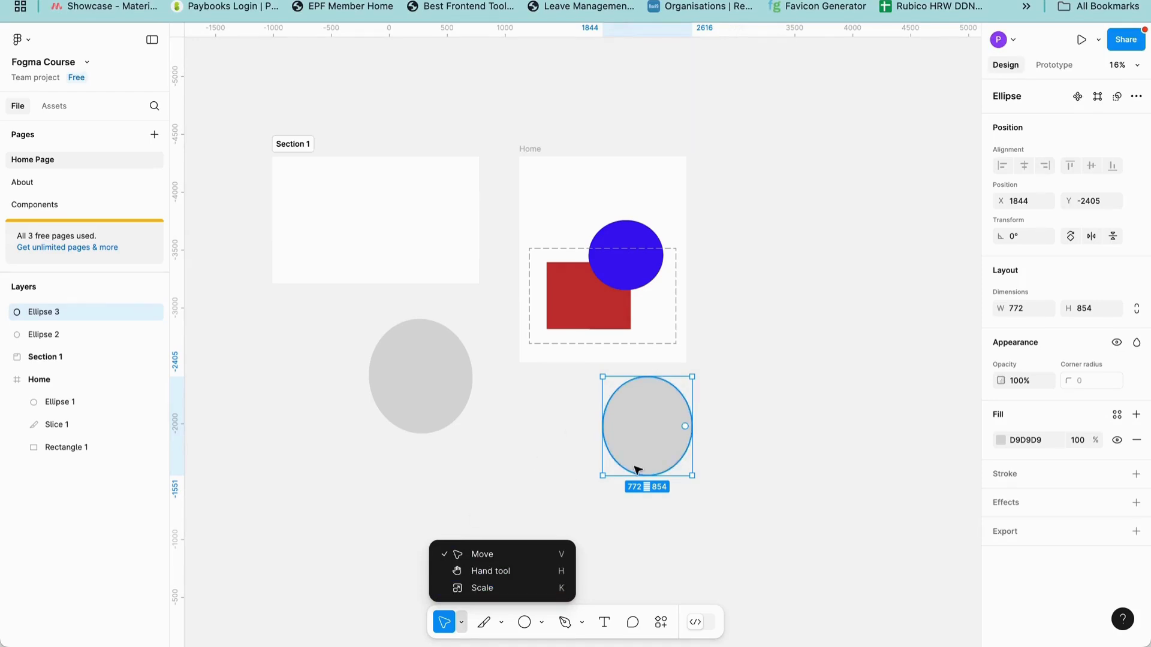
{"action": "left_click_drag", "start_coordinate": [651, 443], "coordinate": [690, 429]}
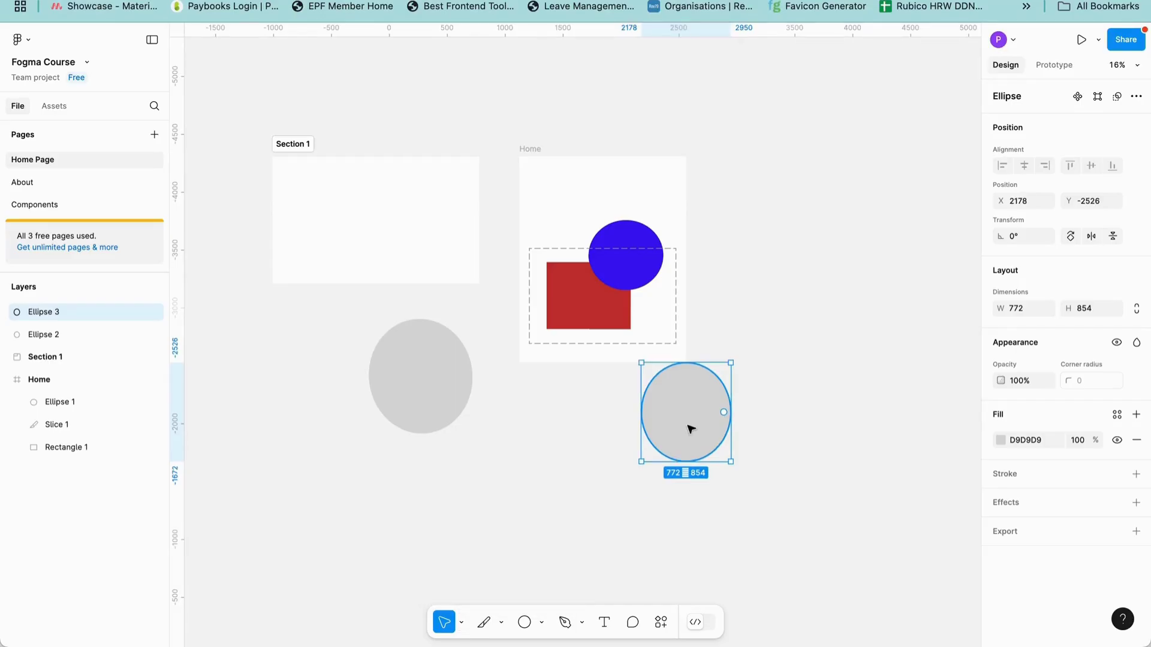
{"action": "left_click", "coordinate": [505, 511]}
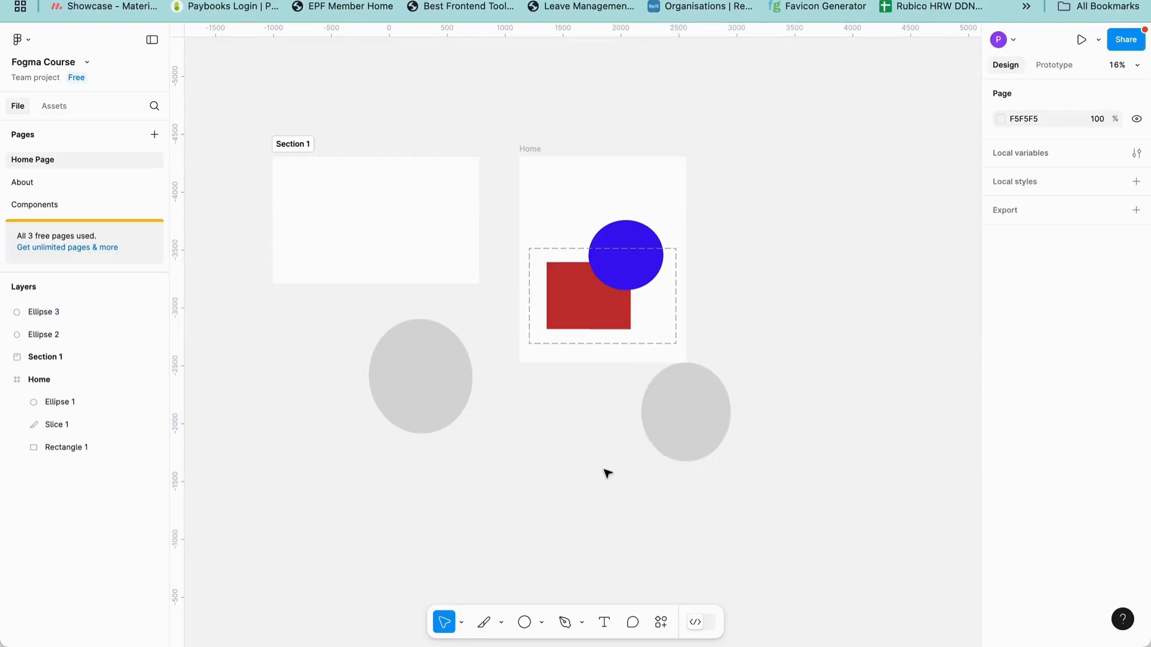
{"action": "left_click", "coordinate": [564, 622]}
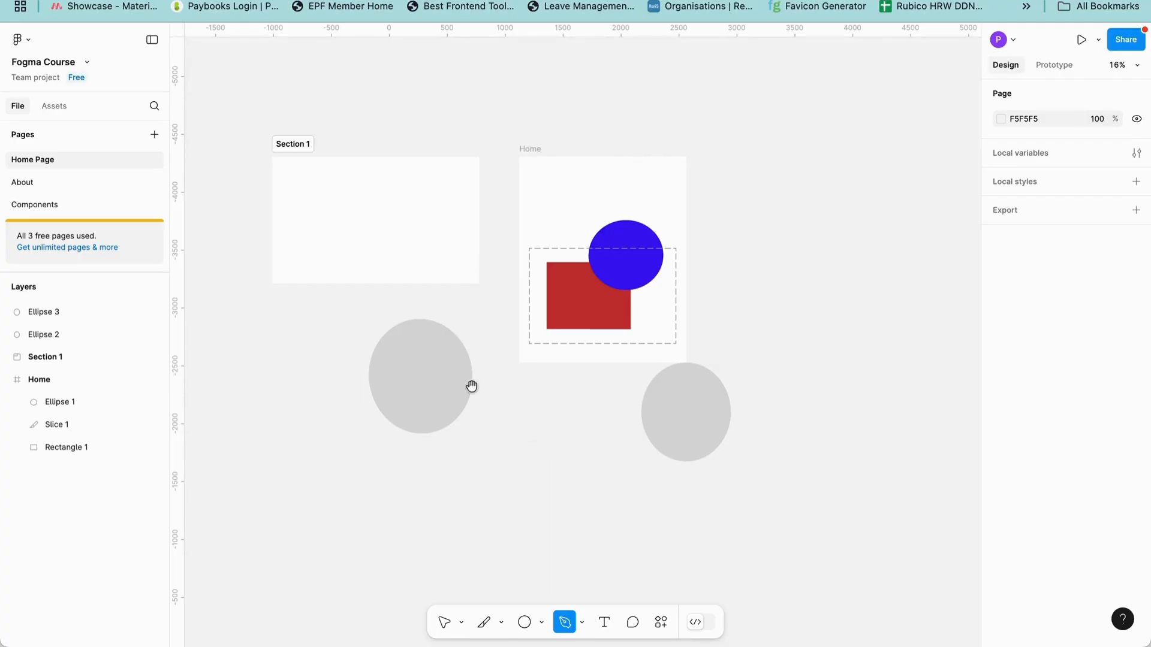
{"action": "left_click_drag", "start_coordinate": [470, 385], "coordinate": [538, 336]}
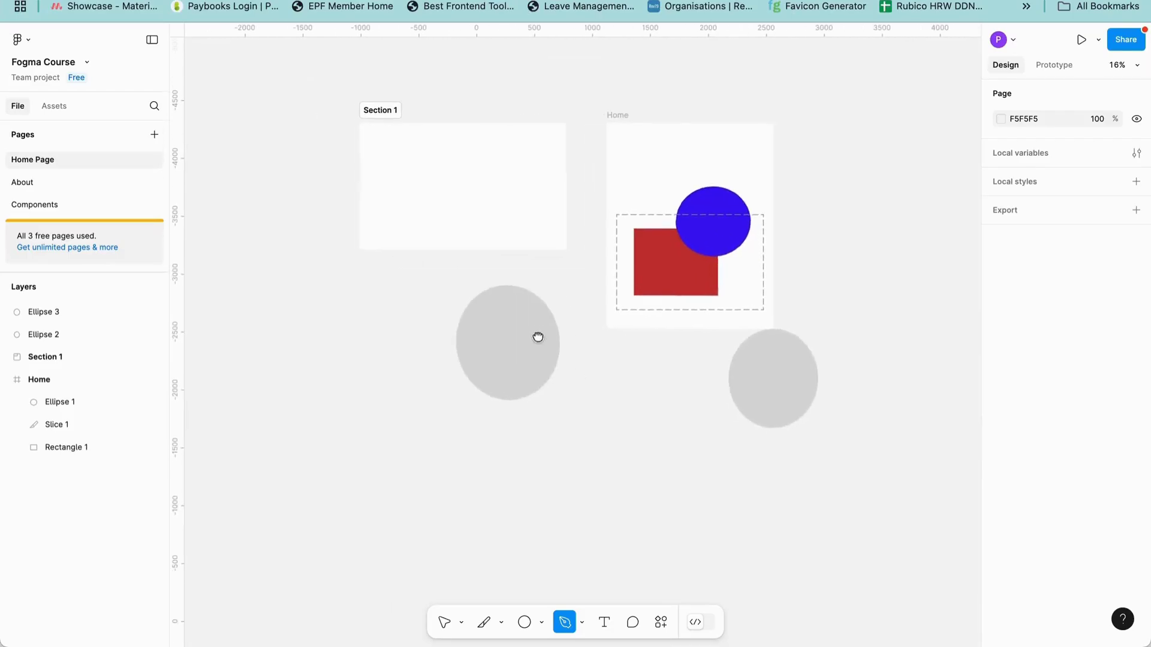
{"action": "left_click_drag", "start_coordinate": [665, 220], "coordinate": [612, 248]}
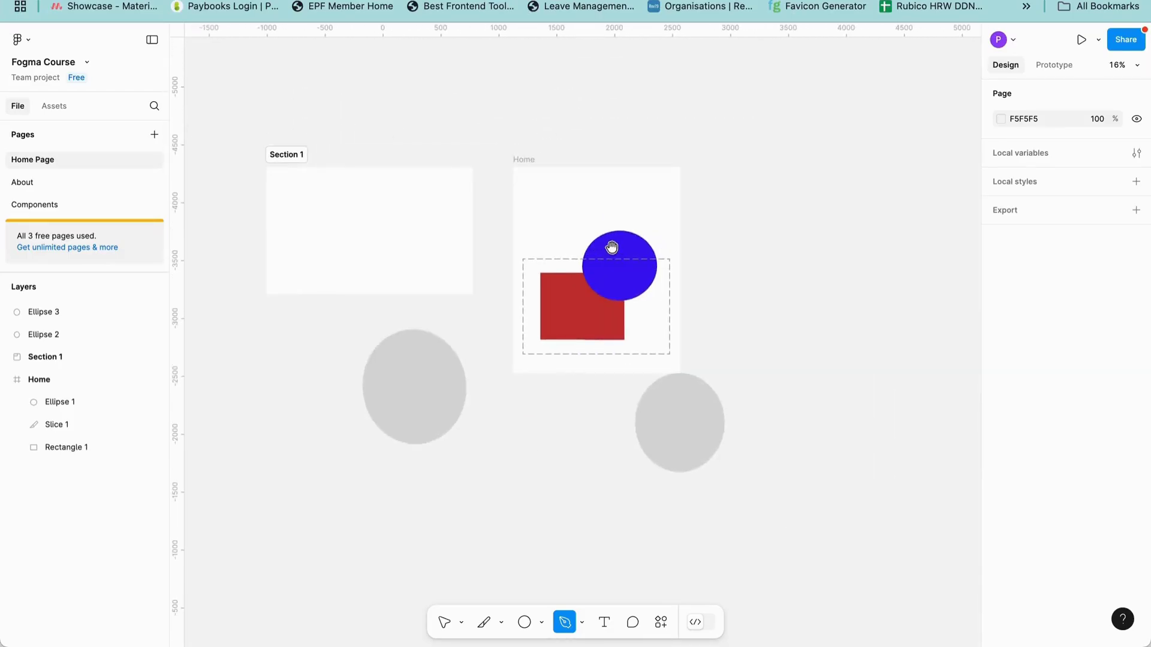
- Draw a small rectangle about 111 × 34 in the Home frame, above and to the left of the blue ellipse
{"action": "scroll", "coordinate": [580, 220], "scroll_direction": "up", "scroll_amount": 10}
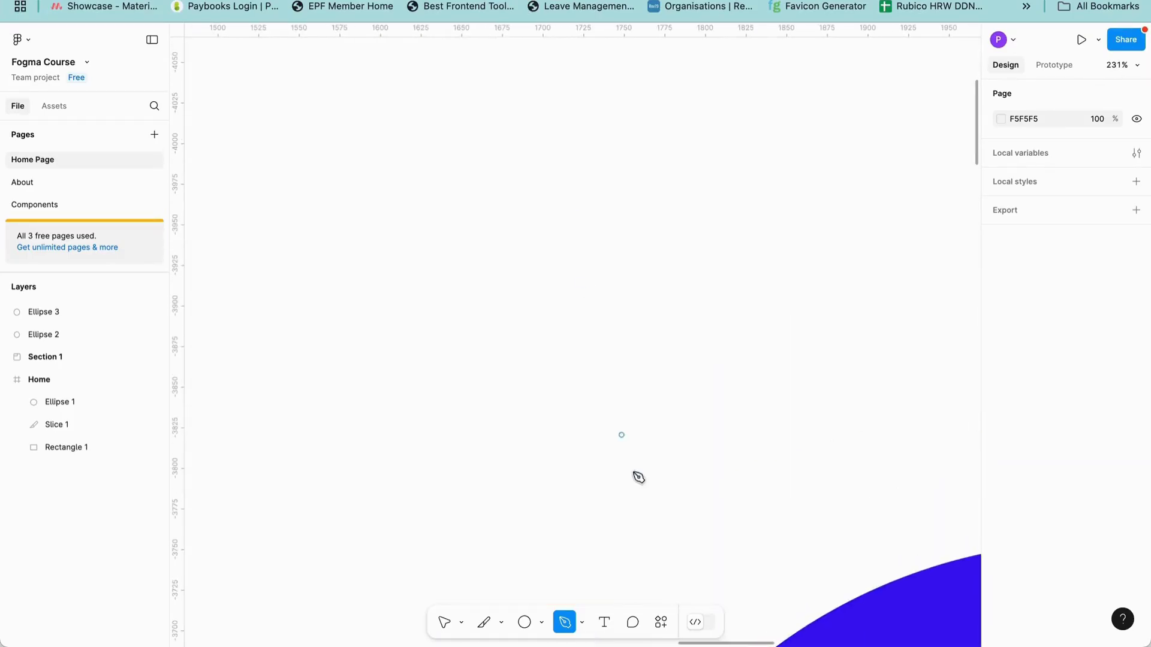
{"action": "left_click", "coordinate": [581, 622]}
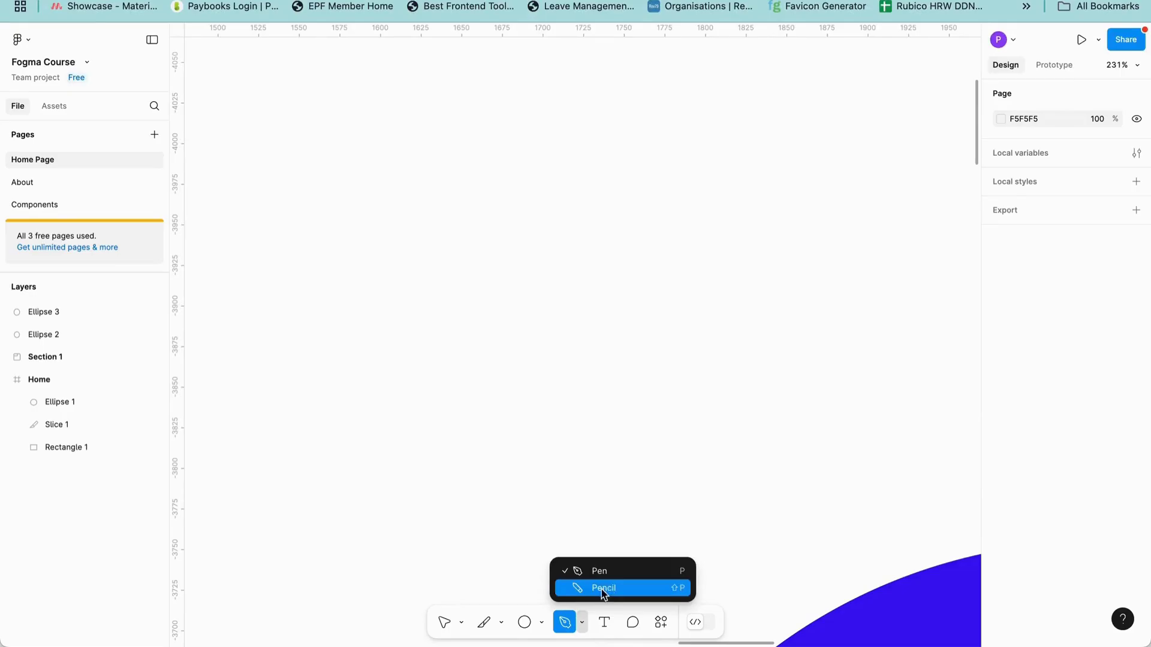
{"action": "left_click", "coordinate": [541, 623]}
{"action": "left_click", "coordinate": [575, 483]}
{"action": "left_click_drag", "start_coordinate": [422, 314], "coordinate": [603, 370]}
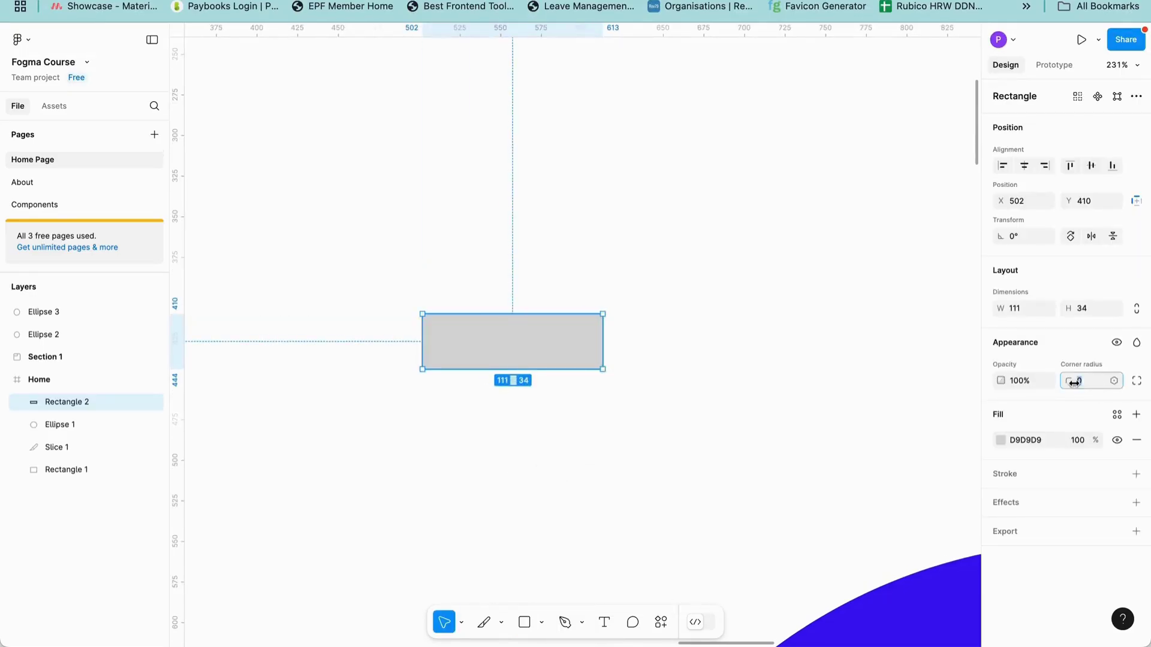
- Round the small rectangle's corners and fill it with red to make a button shape
{"action": "key", "text": "Return"}
{"action": "left_click", "coordinate": [1001, 441]}
{"action": "left_click", "coordinate": [954, 324]}
{"action": "left_click", "coordinate": [663, 388]}
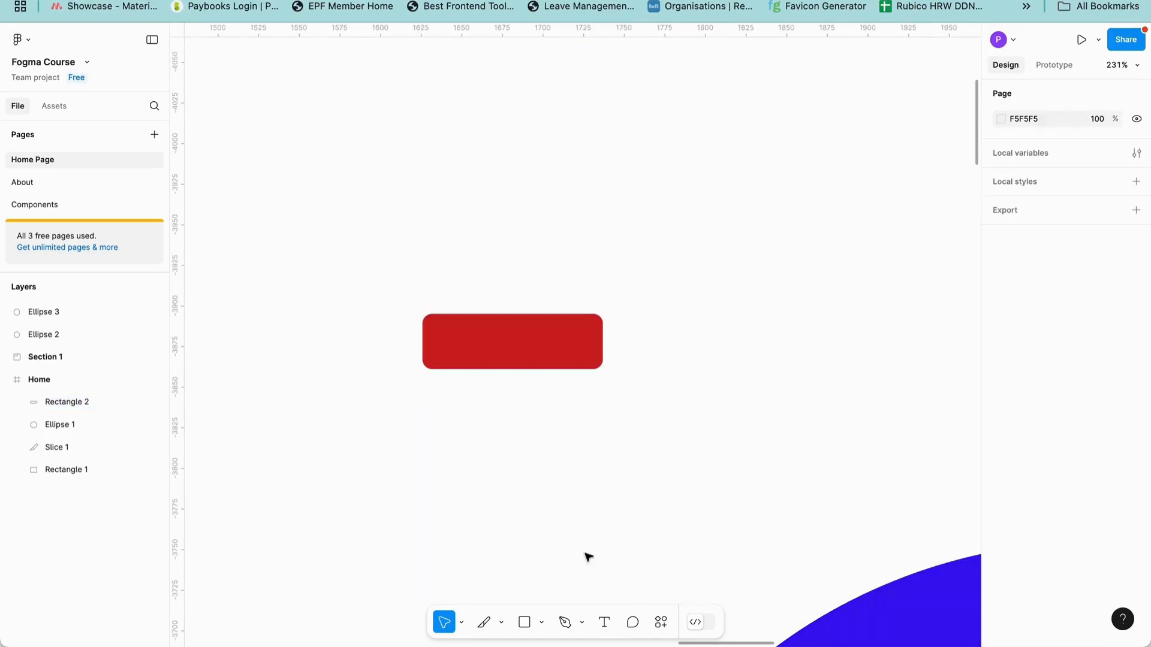
- Add a "Read More" text label on the small red rectangle
{"action": "left_click", "coordinate": [607, 625]}
{"action": "left_click", "coordinate": [463, 341]}
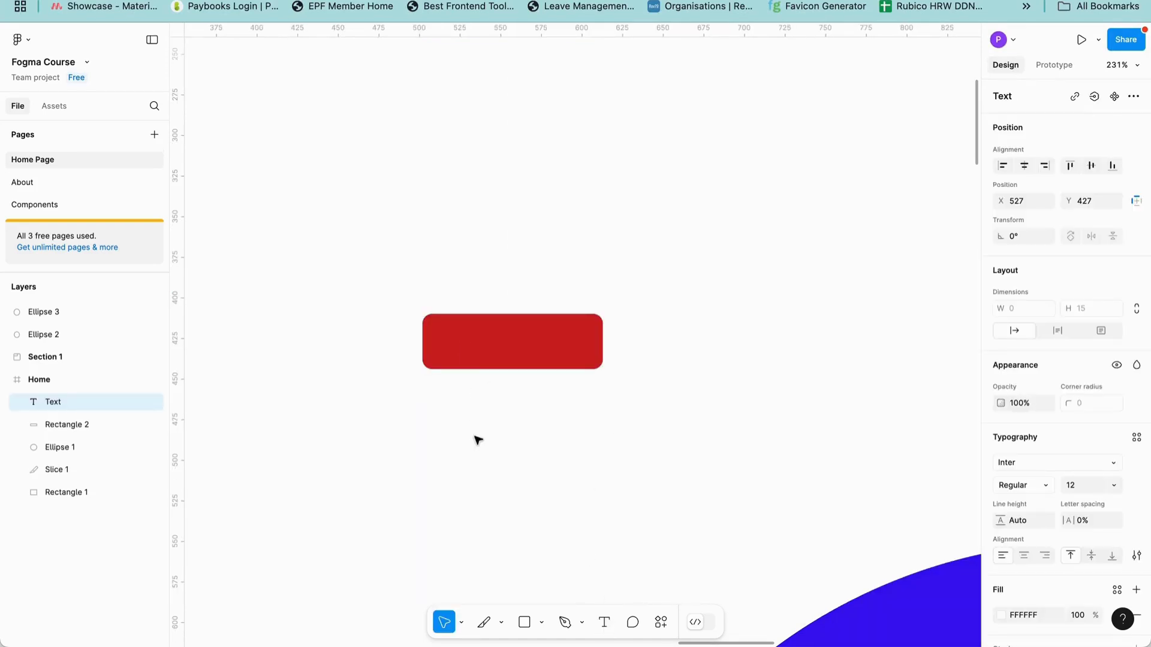
{"action": "type", "text": "Read m"}
{"action": "key", "text": "BackSpace"}
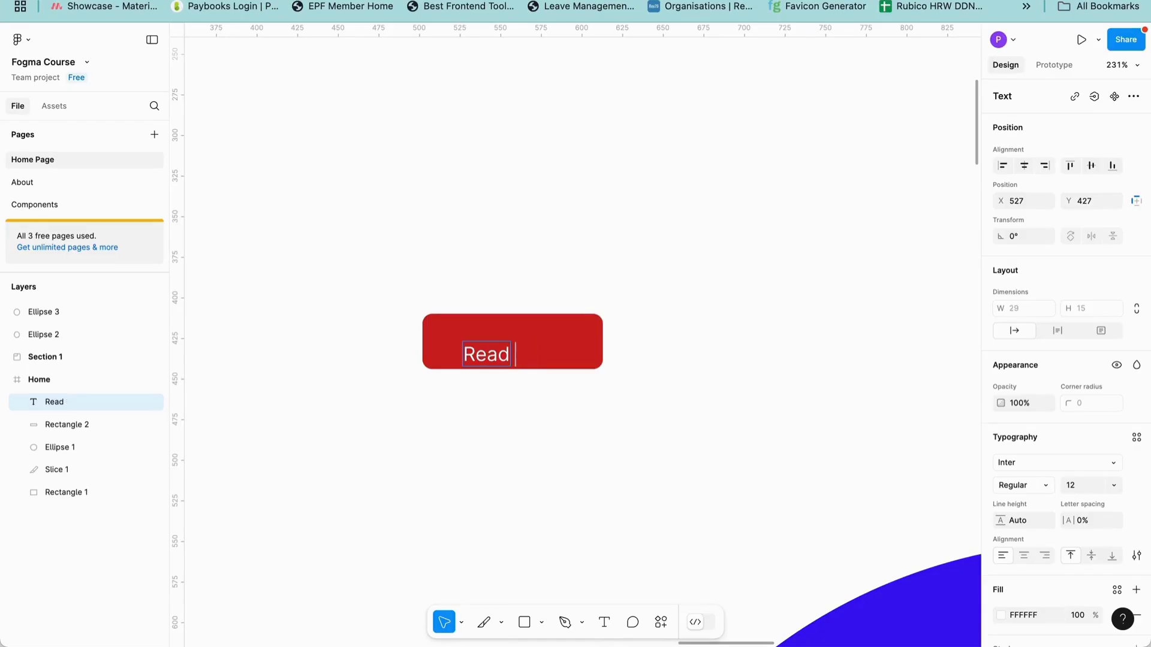
{"action": "type", "text": "More"}
{"action": "key", "text": "Escape"}
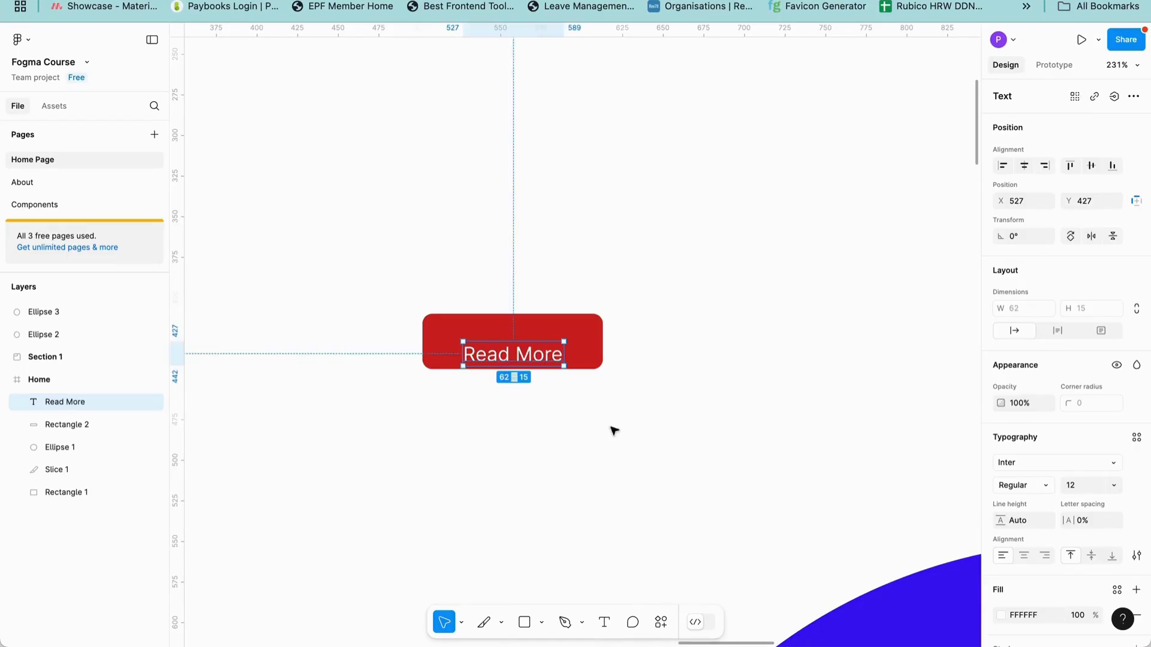
- Move the "Read More" label up to Y 420 so it sits centred on the red button
{"action": "left_click_drag", "start_coordinate": [540, 359], "coordinate": [538, 348]}
{"action": "scroll", "coordinate": [537, 347], "scroll_direction": "up", "scroll_amount": 5}
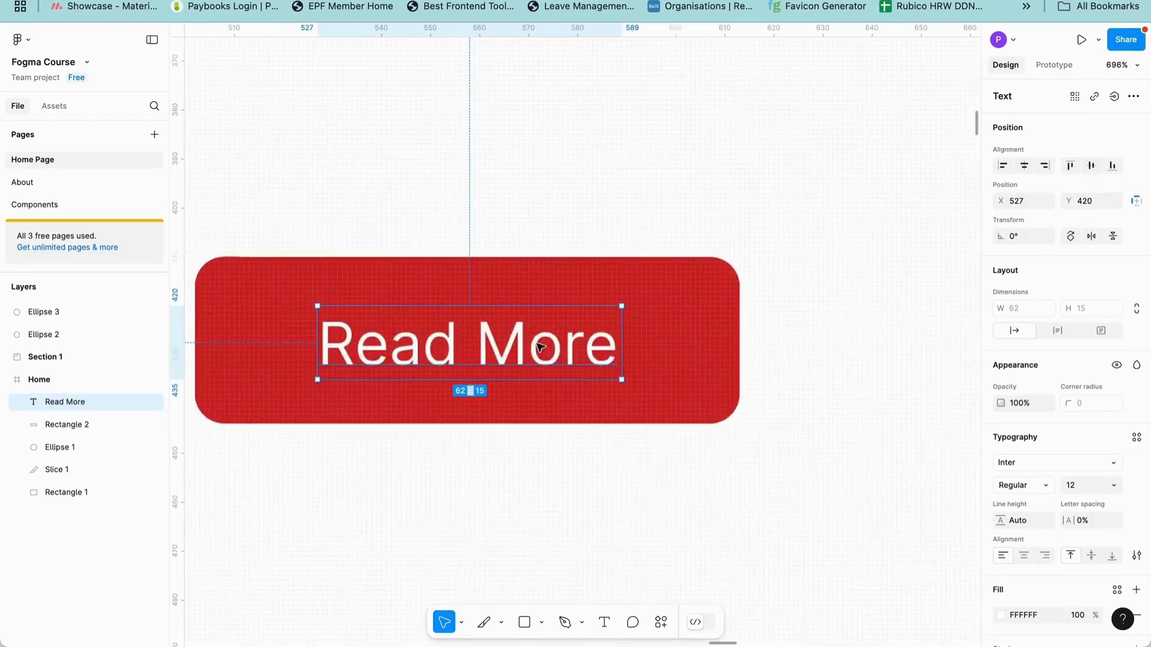
{"action": "scroll", "coordinate": [540, 346], "scroll_direction": "left", "scroll_amount": 3}
{"action": "scroll", "coordinate": [540, 346], "scroll_direction": "down", "scroll_amount": 2}
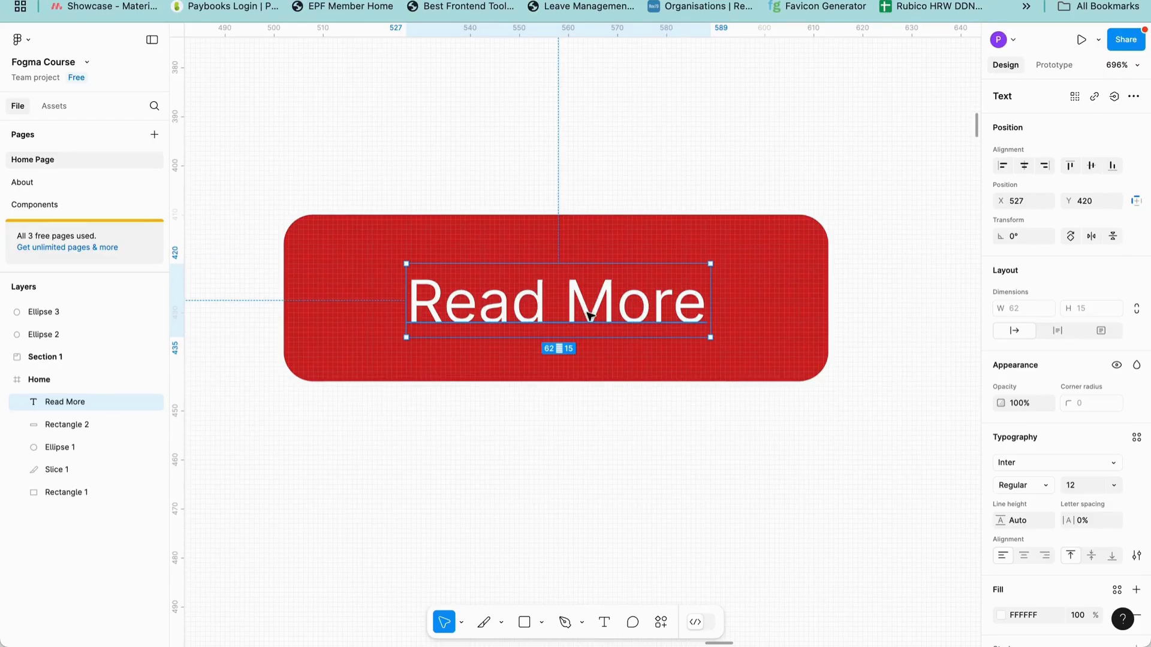
- Examine the finished "Read More" button at close zoom and pan across the surrounding canvas with the Hand tool
{"action": "mouse_move", "coordinate": [590, 316]}
{"action": "left_mouse_down"}
{"action": "mouse_move", "coordinate": [586, 351]}
{"action": "mouse_move", "coordinate": [591, 304]}
{"action": "mouse_move", "coordinate": [605, 312]}
{"action": "mouse_move", "coordinate": [576, 307]}
{"action": "mouse_move", "coordinate": [593, 314]}
{"action": "left_mouse_up"}
{"action": "scroll", "coordinate": [586, 313], "scroll_direction": "down", "scroll_amount": 5}
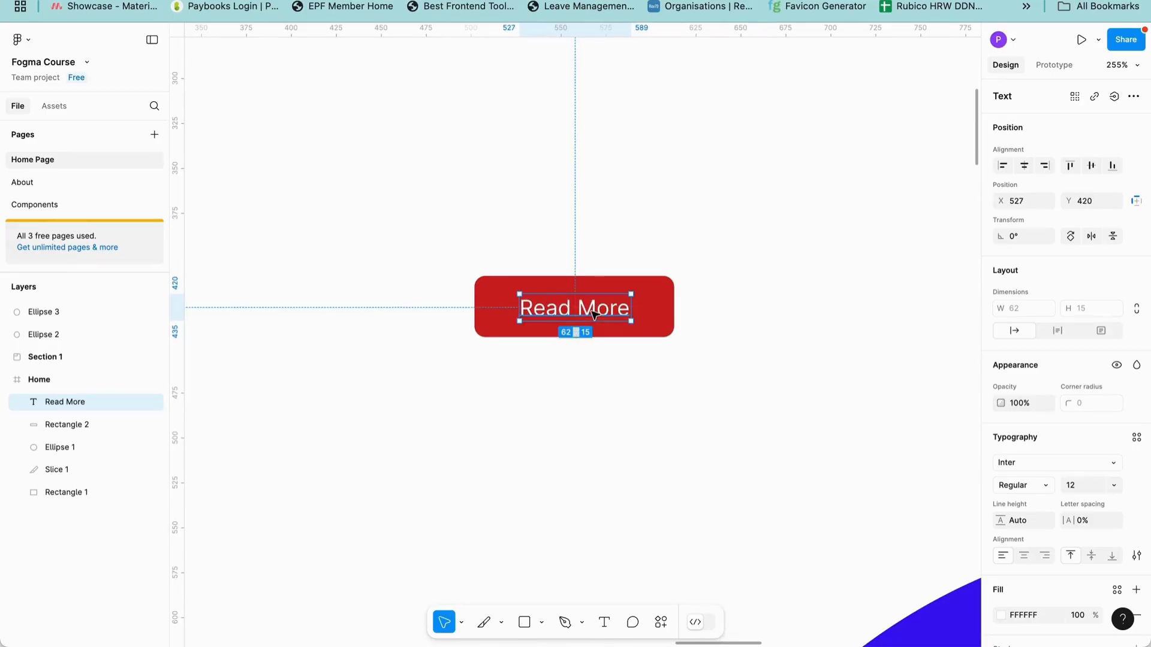
{"action": "left_click", "coordinate": [621, 380]}
{"action": "scroll", "coordinate": [602, 358], "scroll_direction": "up", "scroll_amount": 5}
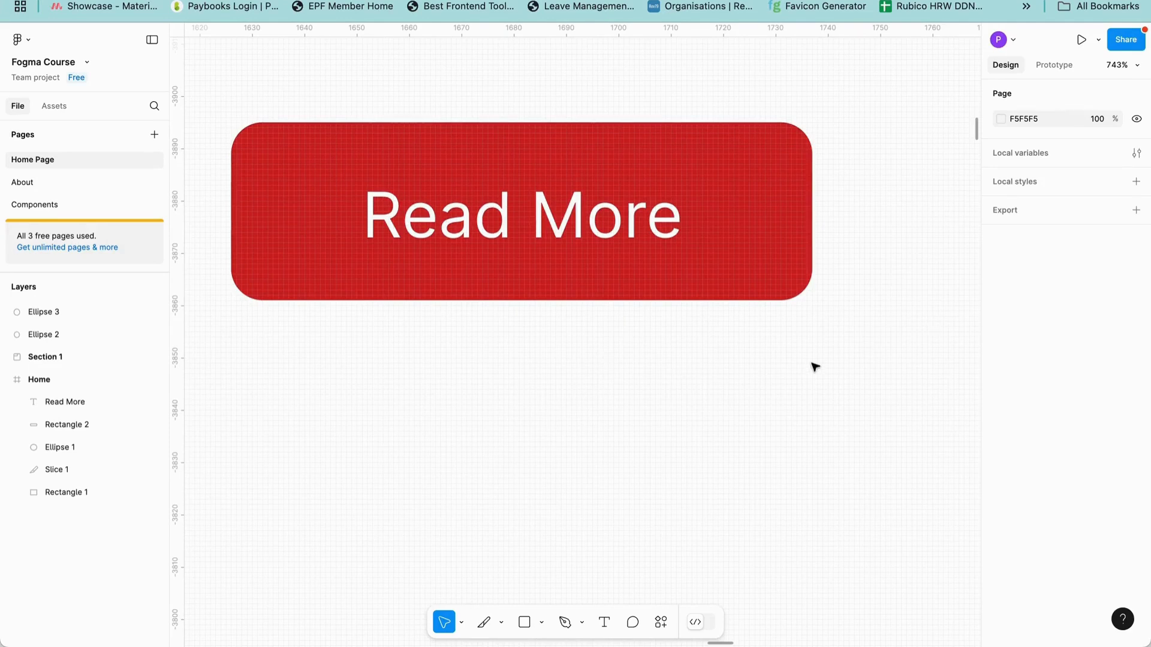
{"action": "key", "text": "space"}
{"action": "scroll", "coordinate": [586, 359], "scroll_direction": "down", "scroll_amount": 5}
{"action": "scroll", "coordinate": [712, 416], "scroll_direction": "down", "scroll_amount": 3}
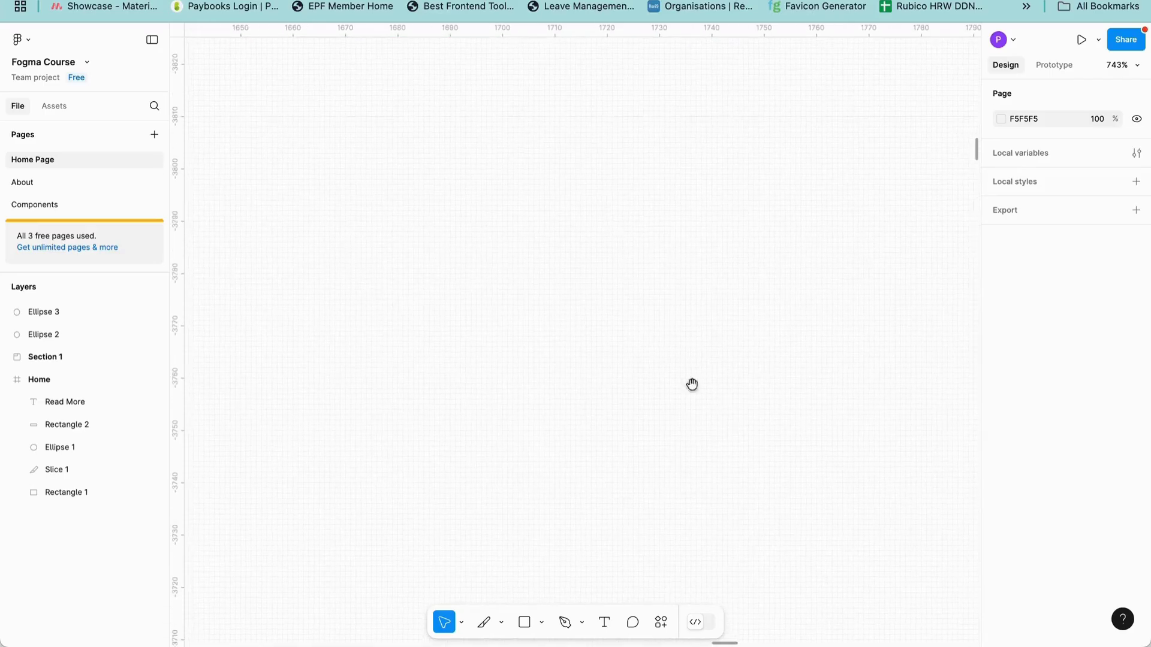
{"action": "scroll", "coordinate": [624, 347], "scroll_direction": "down", "scroll_amount": 10}
{"action": "scroll", "coordinate": [625, 348], "scroll_direction": "down", "scroll_amount": 3}
{"action": "scroll", "coordinate": [625, 348], "scroll_direction": "right", "scroll_amount": 2}
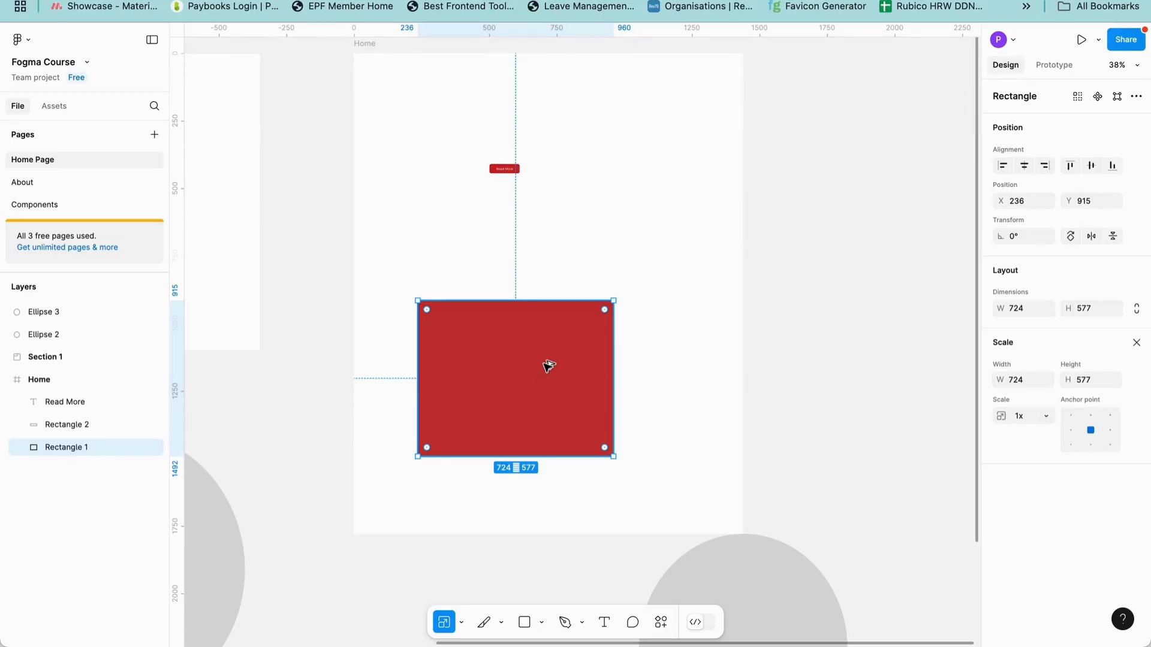
- Duplicate the large red rectangle into the upper part of the Home frame, and round the original's corners to a radius of about 97
{"action": "left_click_drag", "start_coordinate": [524, 378], "coordinate": [431, 191]}
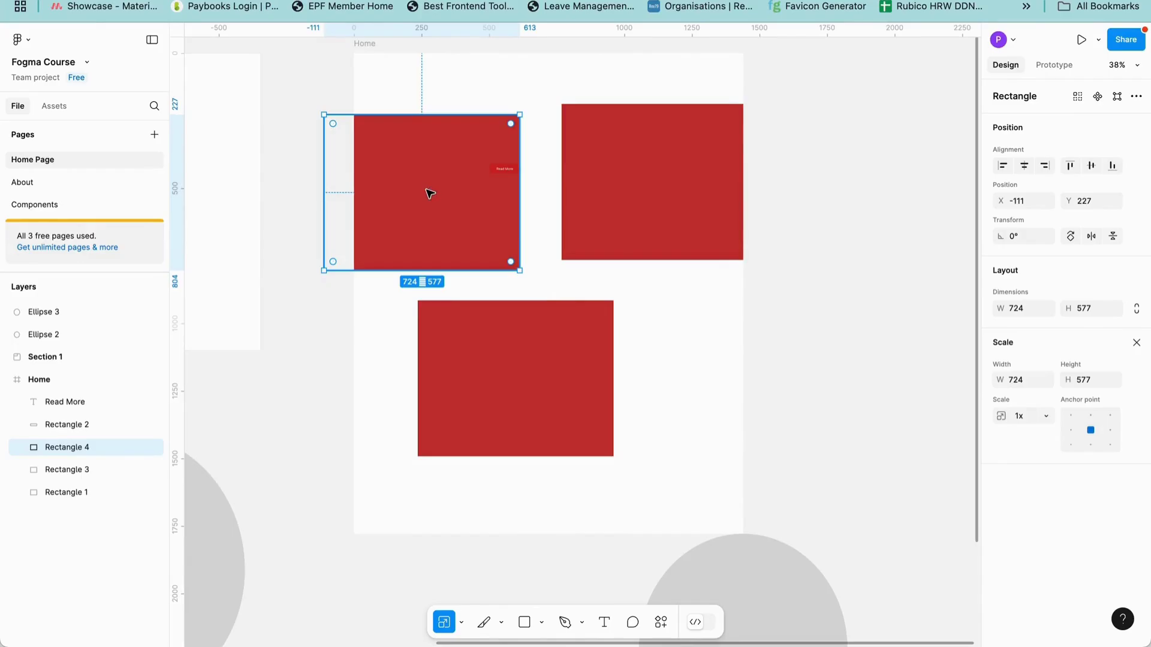
{"action": "left_click", "coordinate": [511, 376]}
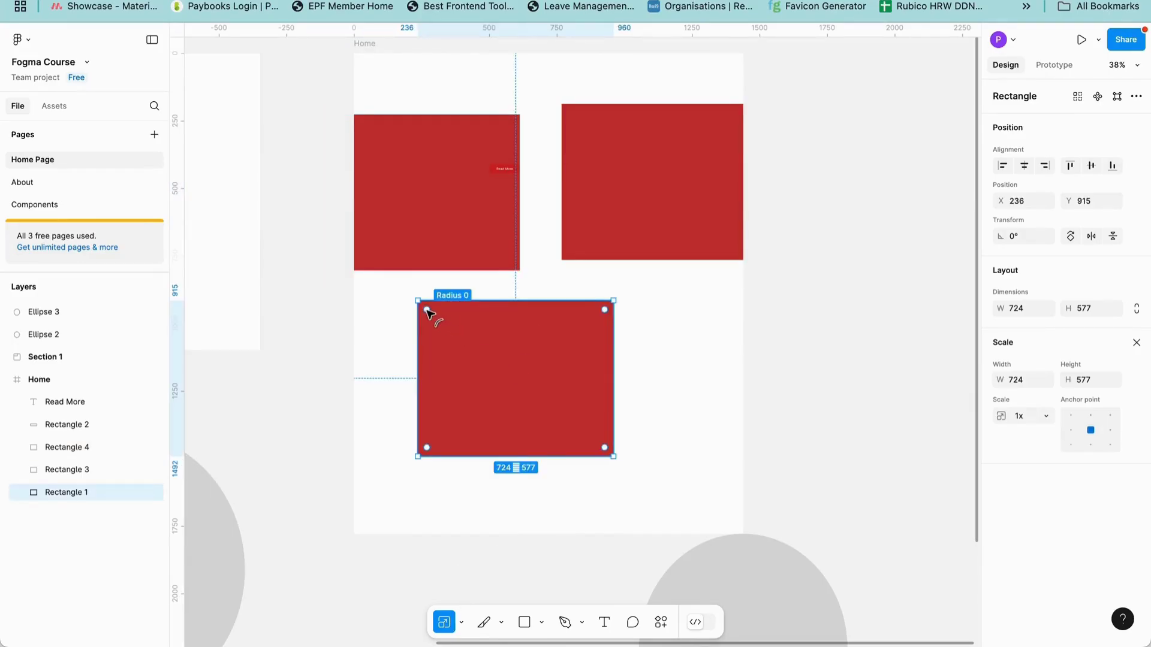
{"action": "left_click_drag", "start_coordinate": [427, 310], "coordinate": [449, 330]}
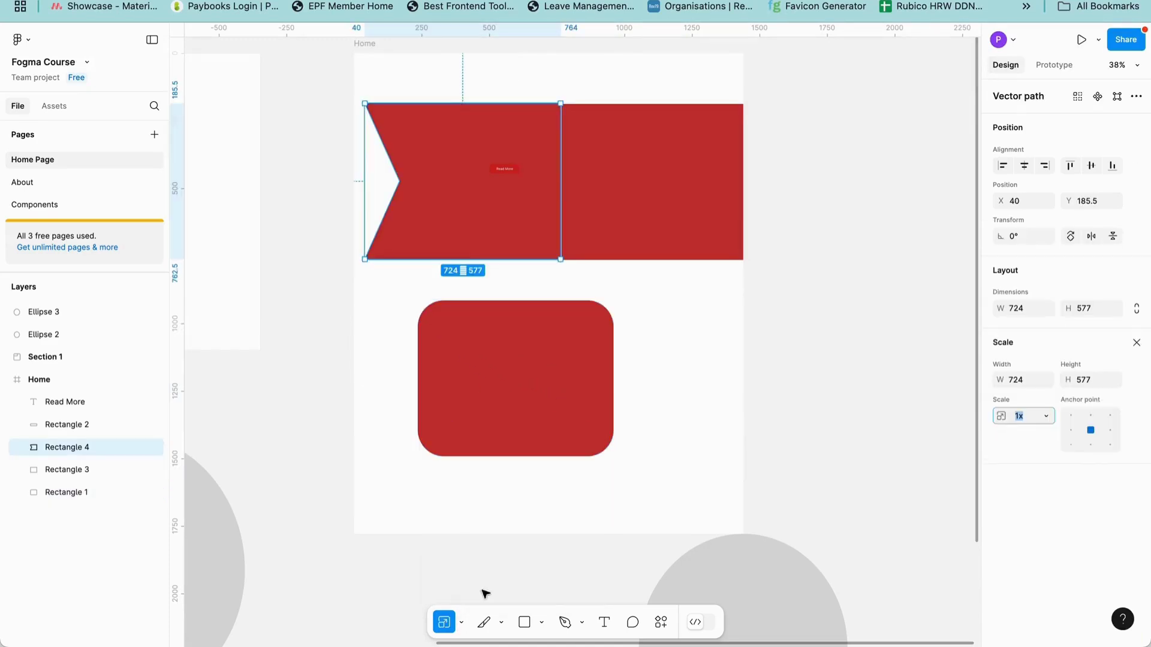
- Move the notched red shape down and left to X -42, Y 284, and check its vector points
{"action": "left_click", "coordinate": [431, 208]}
{"action": "double_click", "coordinate": [407, 229]}
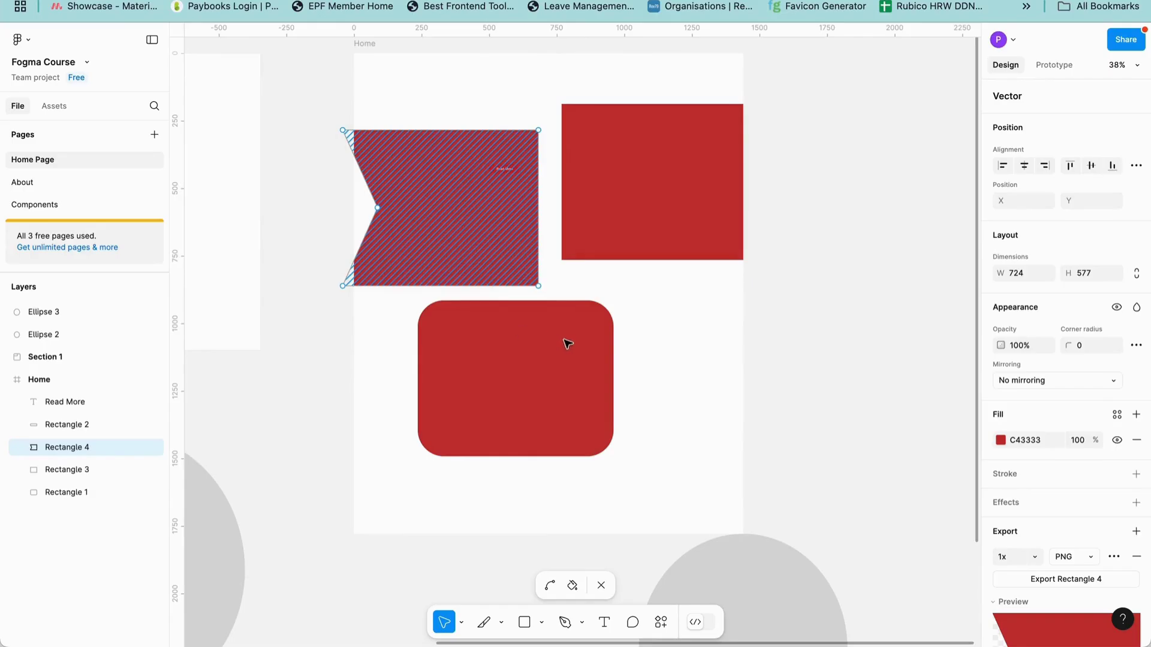
{"action": "left_click", "coordinate": [462, 624]}
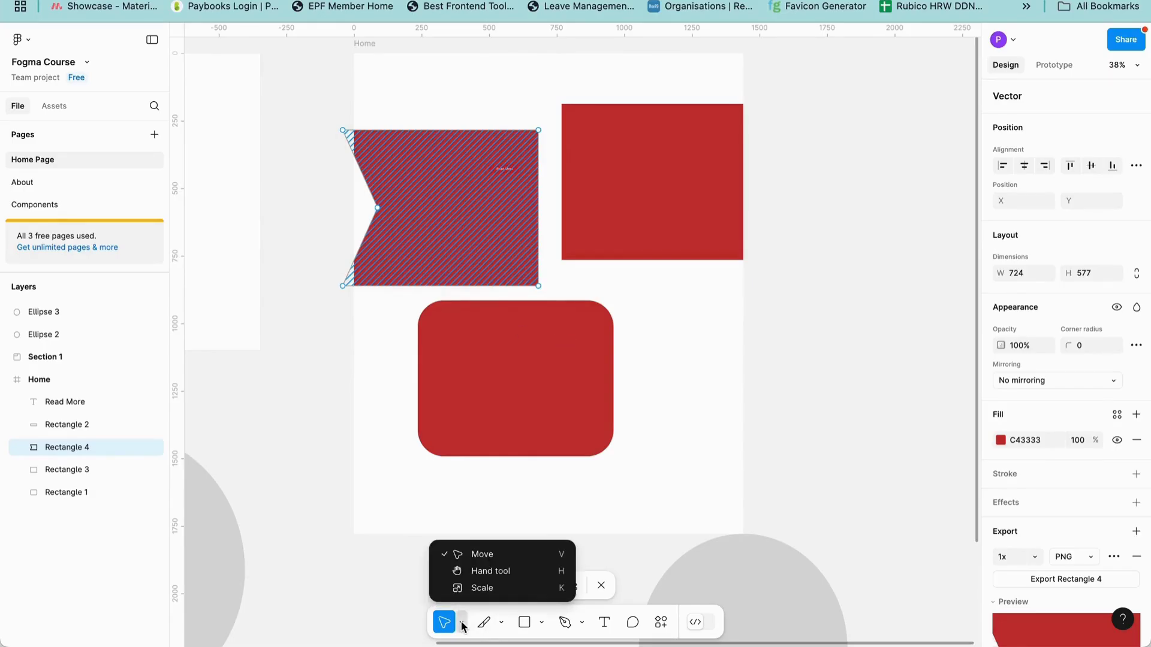
{"action": "left_click", "coordinate": [499, 592]}
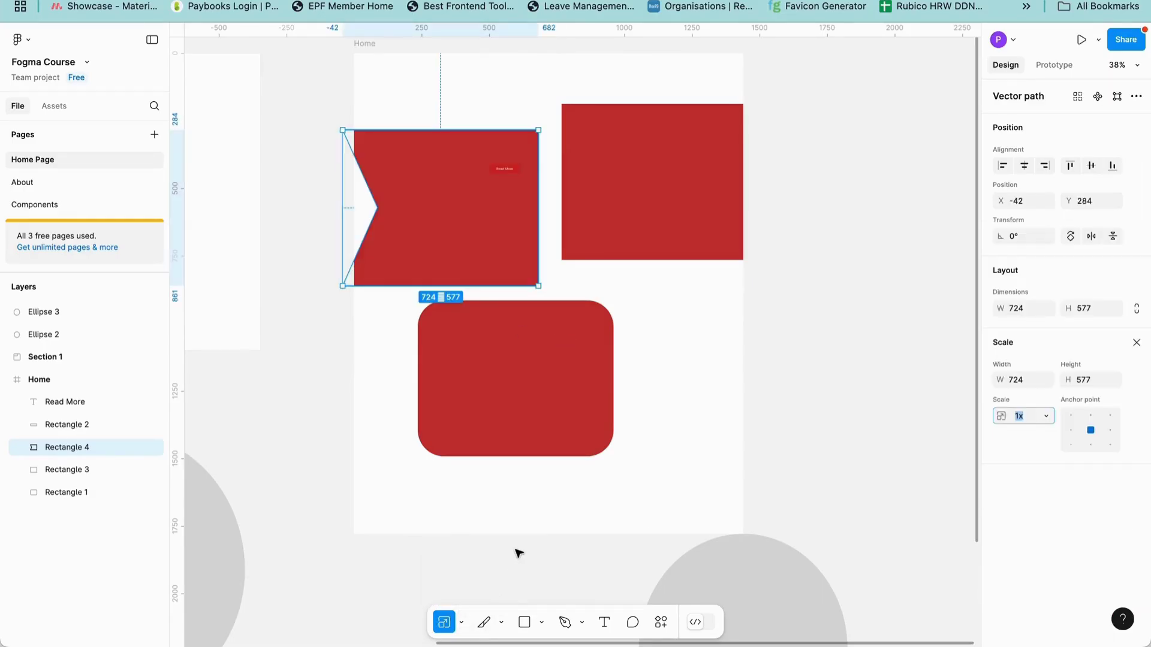
- Inspect the scale options of the rounded red rectangle with the Scale tool
{"action": "left_click", "coordinate": [462, 623]}
{"action": "left_click", "coordinate": [500, 591]}
{"action": "left_click", "coordinate": [550, 384]}
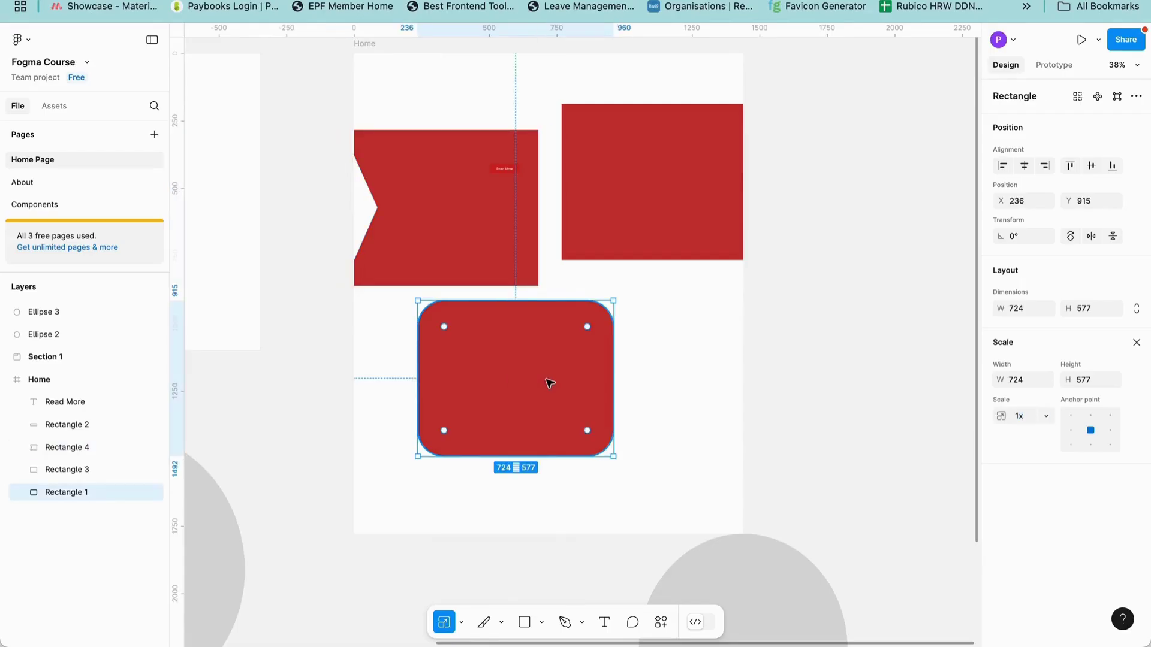
- Select the upper-right red rectangle with the Move tool and briefly view its vector editing mode
{"action": "left_click", "coordinate": [463, 623]}
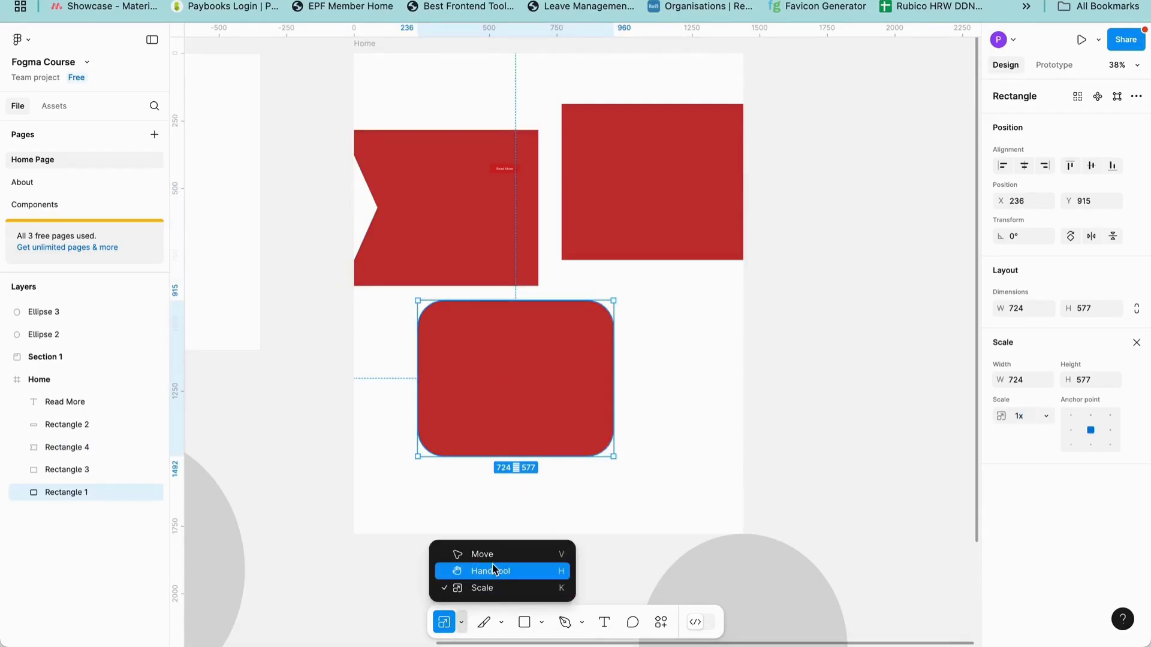
{"action": "left_click", "coordinate": [498, 561]}
{"action": "left_click", "coordinate": [633, 195]}
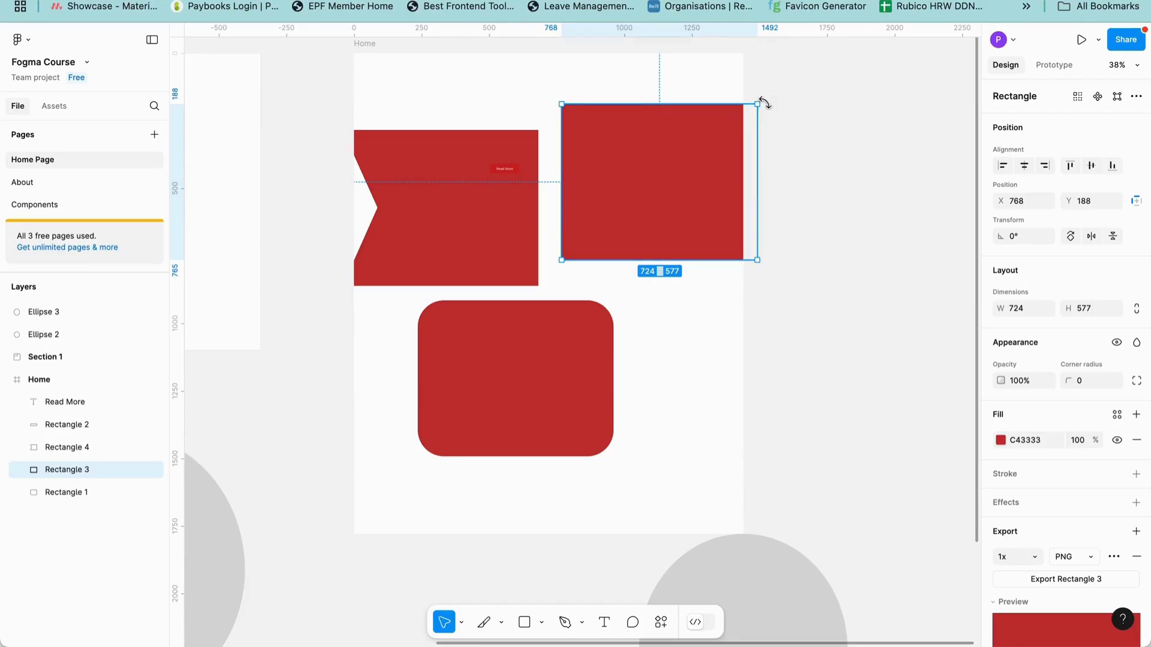
{"action": "double_click", "coordinate": [701, 157]}
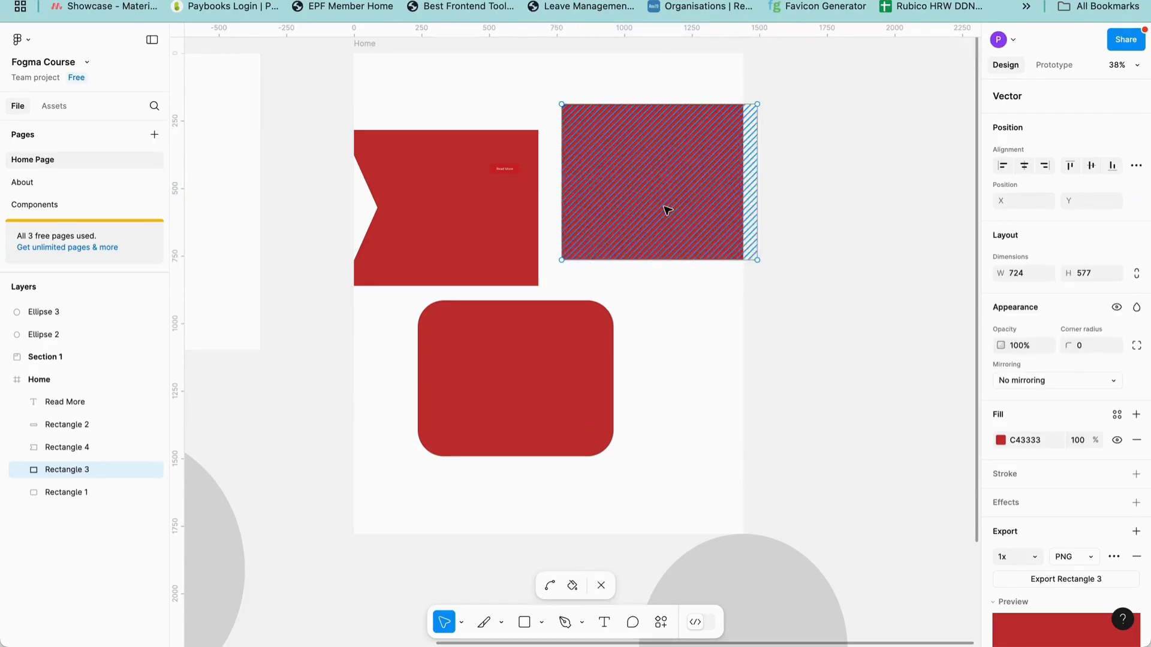
{"action": "key", "text": "Escape"}
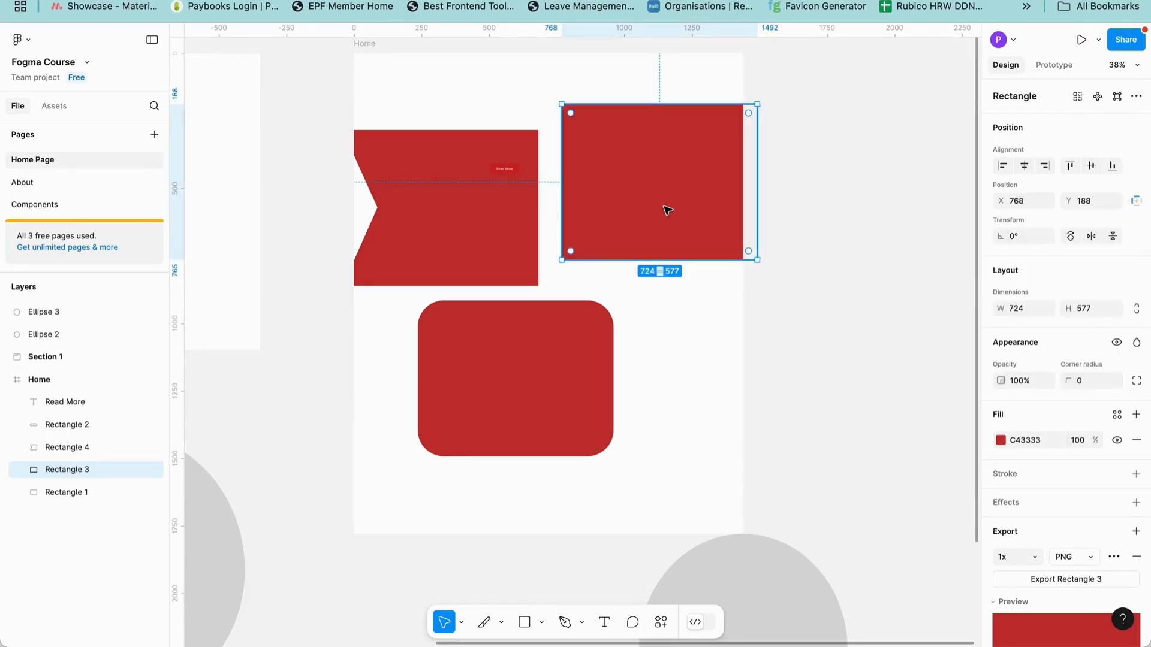
- Select the rounded red rectangle with the Scale tool, and review its design properties in vector editing mode
{"action": "left_click", "coordinate": [461, 622]}
{"action": "left_click", "coordinate": [483, 588]}
{"action": "left_click", "coordinate": [526, 398]}
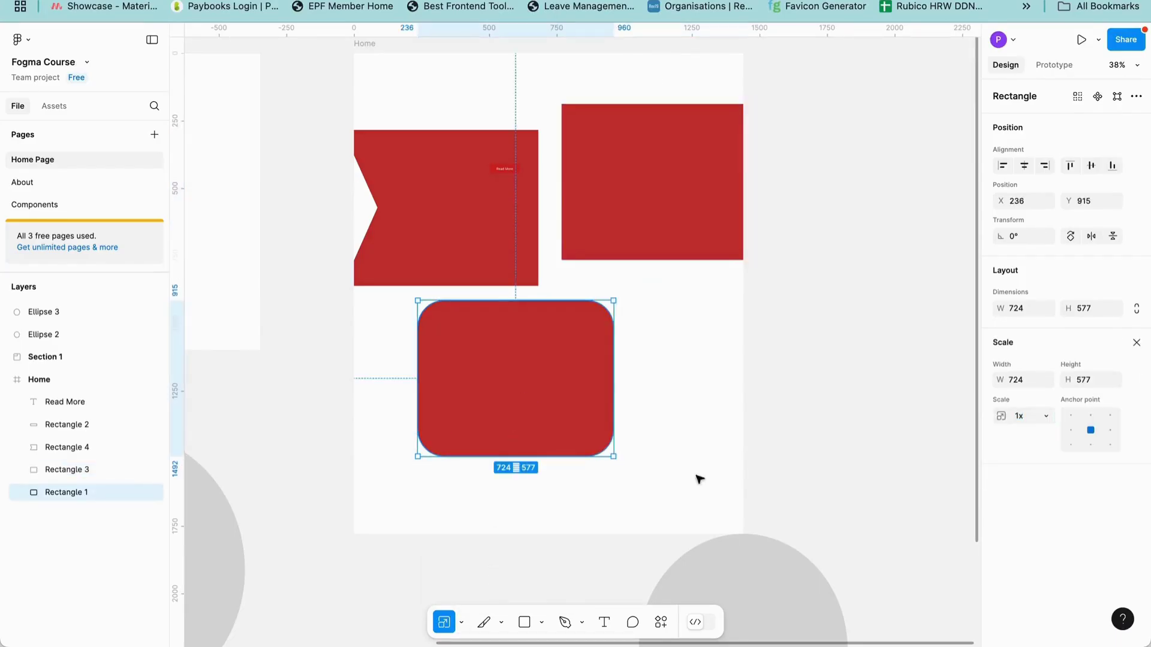
{"action": "double_click", "coordinate": [541, 400]}
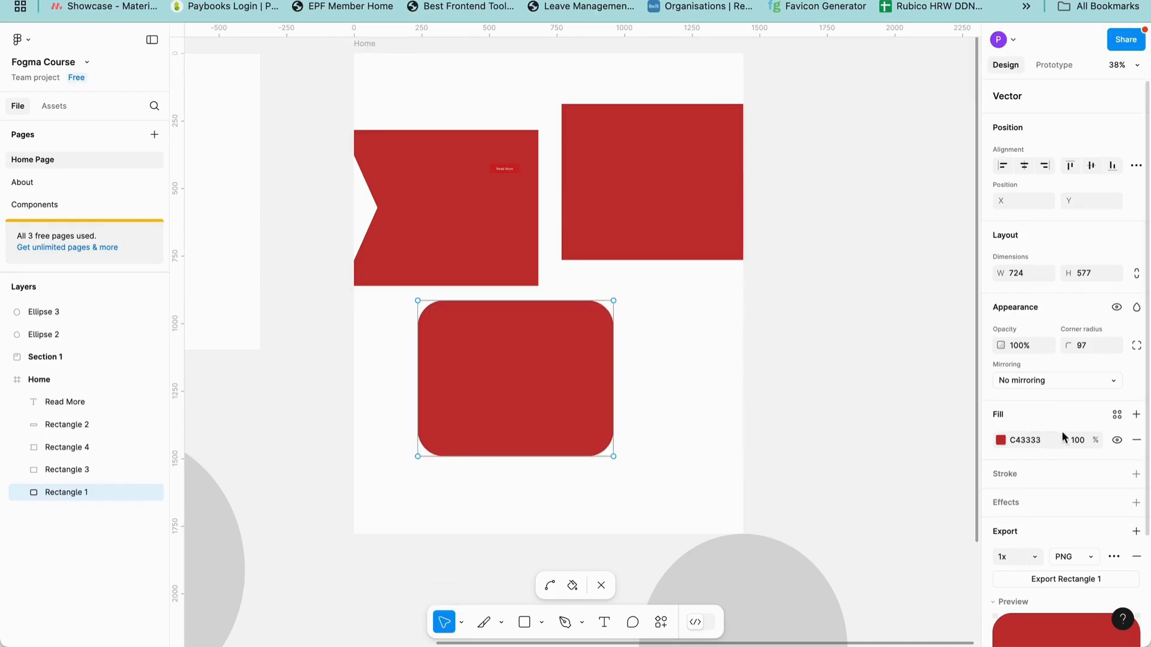
{"action": "scroll", "coordinate": [1056, 383], "scroll_direction": "down", "scroll_amount": 1}
{"action": "scroll", "coordinate": [1057, 383], "scroll_direction": "up", "scroll_amount": 1}
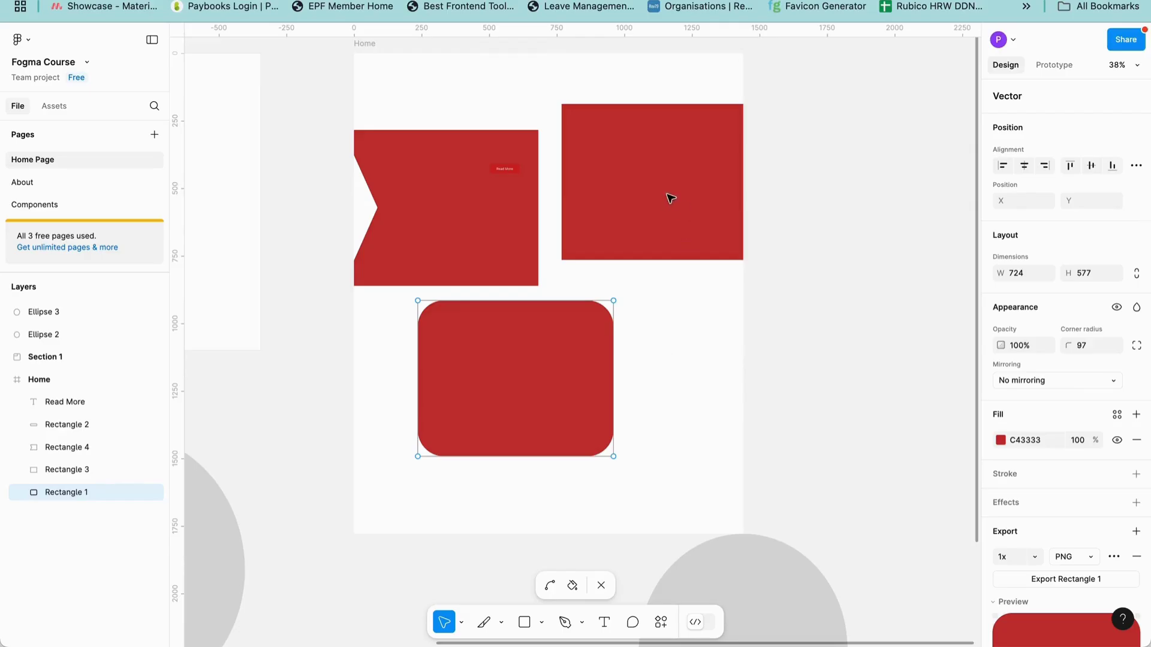
{"action": "key", "text": "Escape"}
- Move the upper-right red rectangle slightly up and left to X 734, Y 178
{"action": "mouse_move", "coordinate": [673, 206]}
{"action": "left_mouse_down"}
{"action": "mouse_move", "coordinate": [647, 185]}
{"action": "mouse_move", "coordinate": [663, 203]}
{"action": "left_mouse_up"}
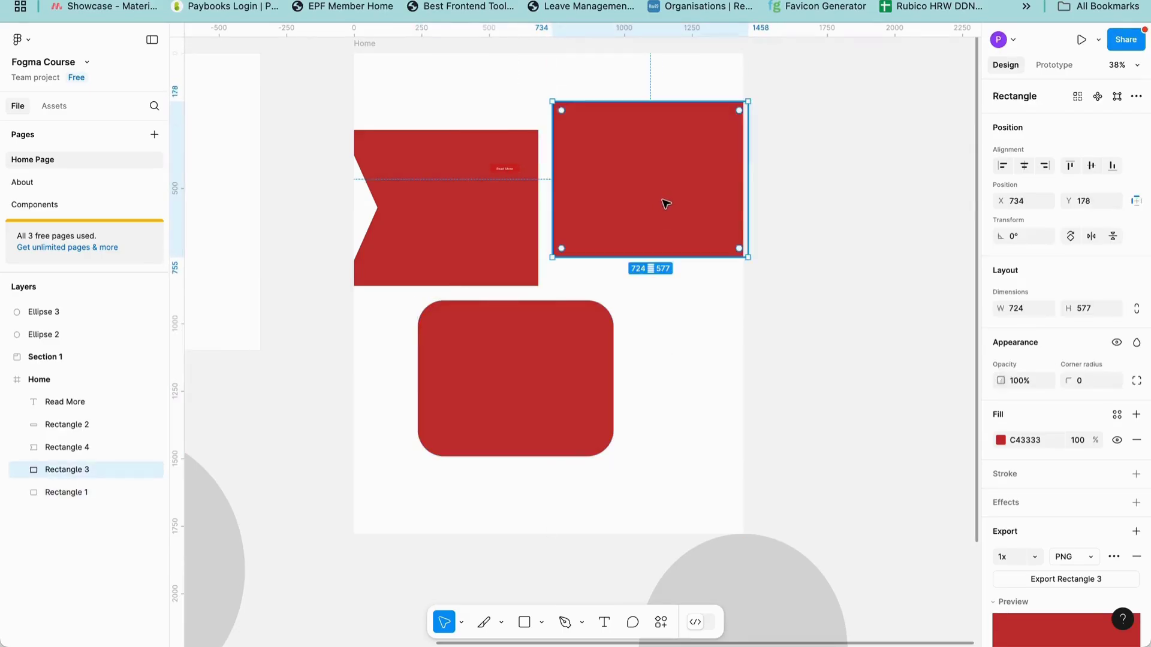
{"action": "scroll", "coordinate": [1052, 448], "scroll_direction": "down", "scroll_amount": 1}
{"action": "scroll", "coordinate": [1053, 449], "scroll_direction": "up", "scroll_amount": 1}
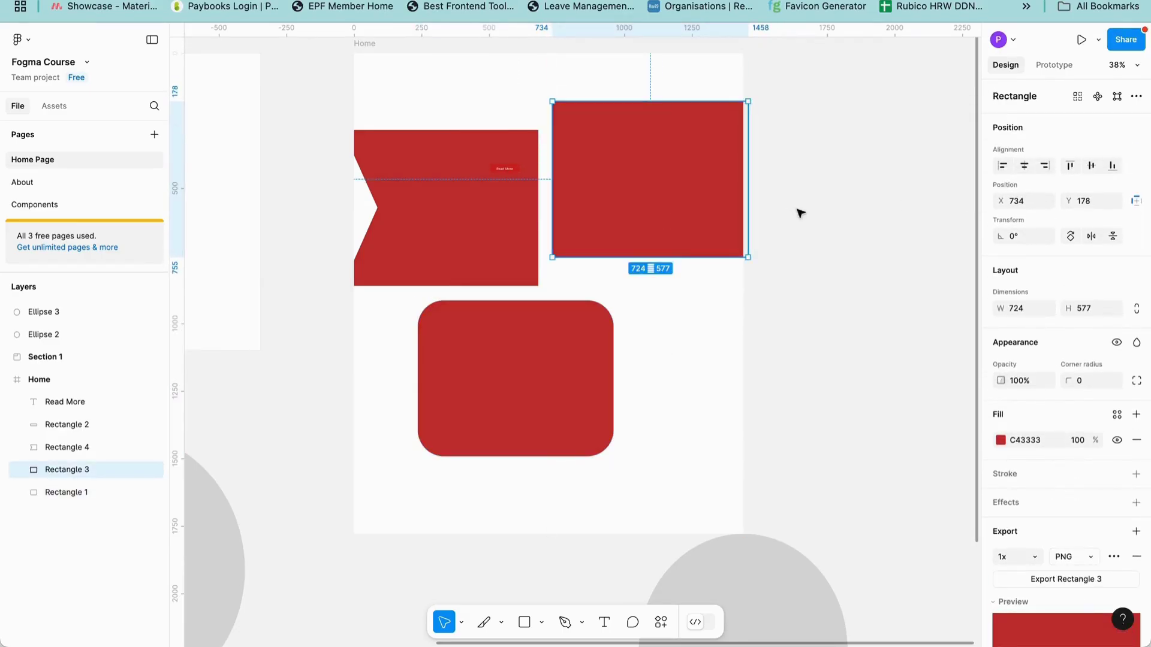
- Compare the rounded rectangle's Scale tool options with the full design and export properties of the upper-right rectangle under the Move tool
{"action": "left_click", "coordinate": [462, 623]}
{"action": "left_click", "coordinate": [490, 588]}
{"action": "left_click", "coordinate": [559, 373]}
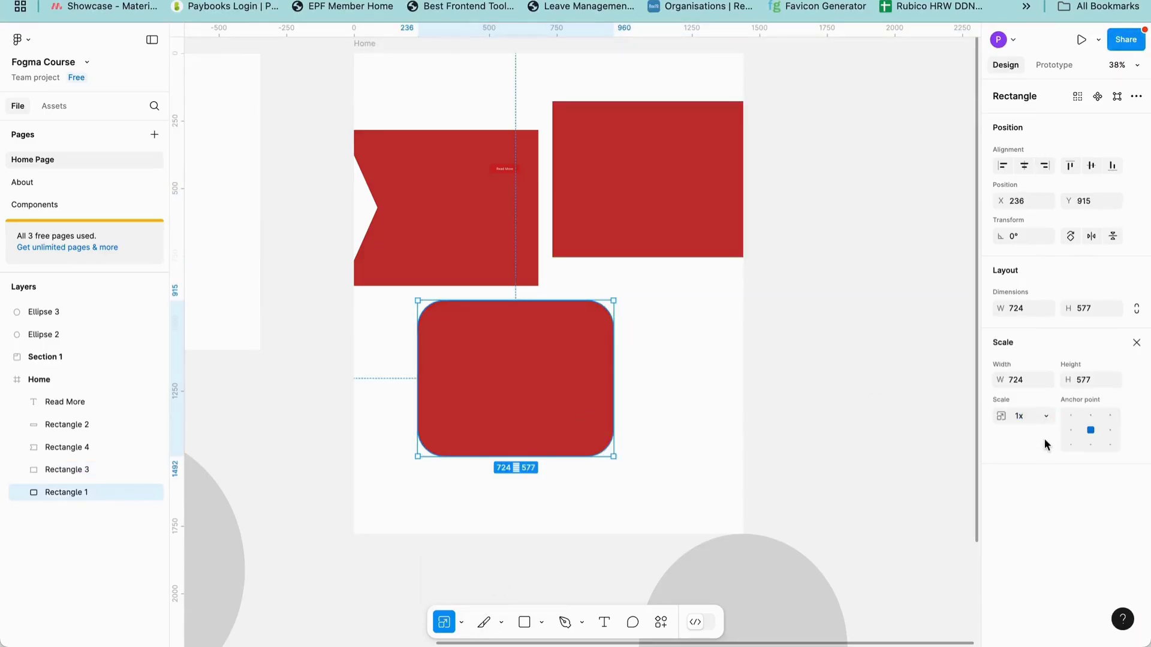
{"action": "left_click", "coordinate": [513, 555]}
{"action": "left_click", "coordinate": [685, 227]}
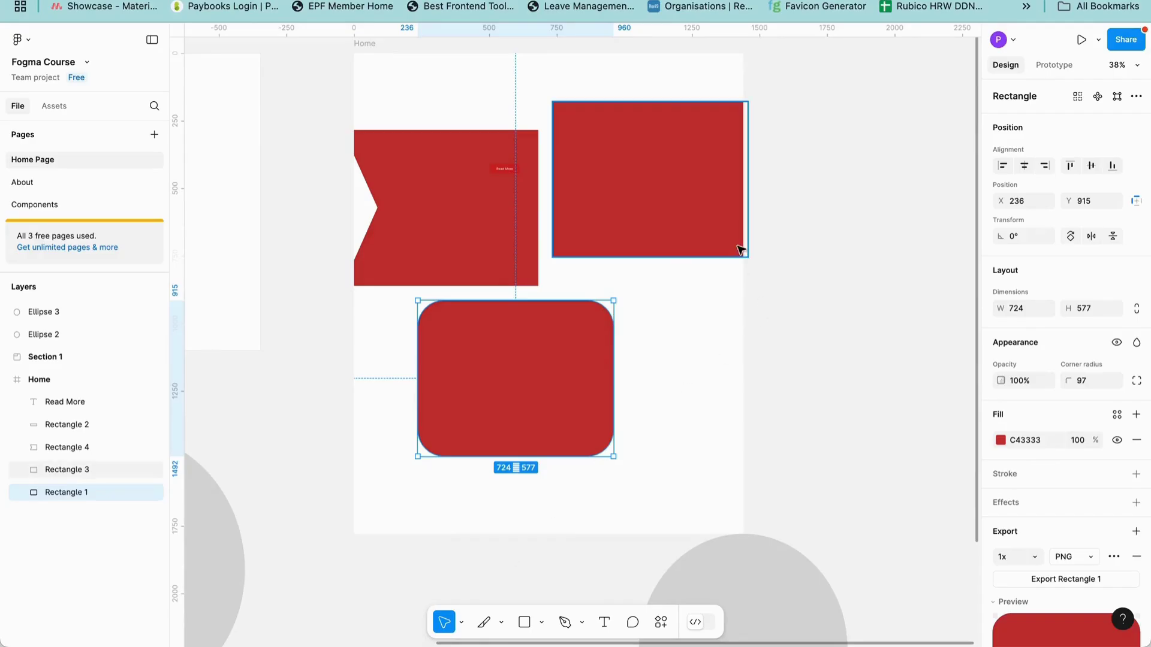
{"action": "scroll", "coordinate": [1074, 509], "scroll_direction": "down", "scroll_amount": 3}
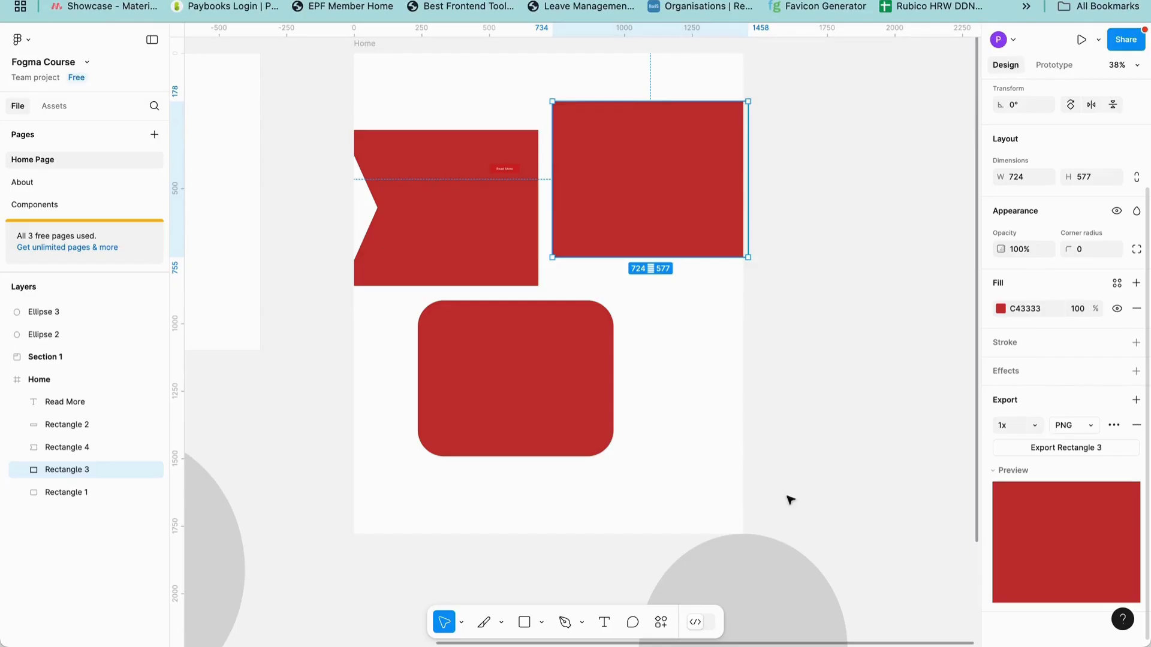
- Switch back to the Scale tool and view the rounded rectangle's width, height, scale and anchor point options
{"action": "left_click", "coordinate": [461, 622]}
{"action": "left_click", "coordinate": [485, 588]}
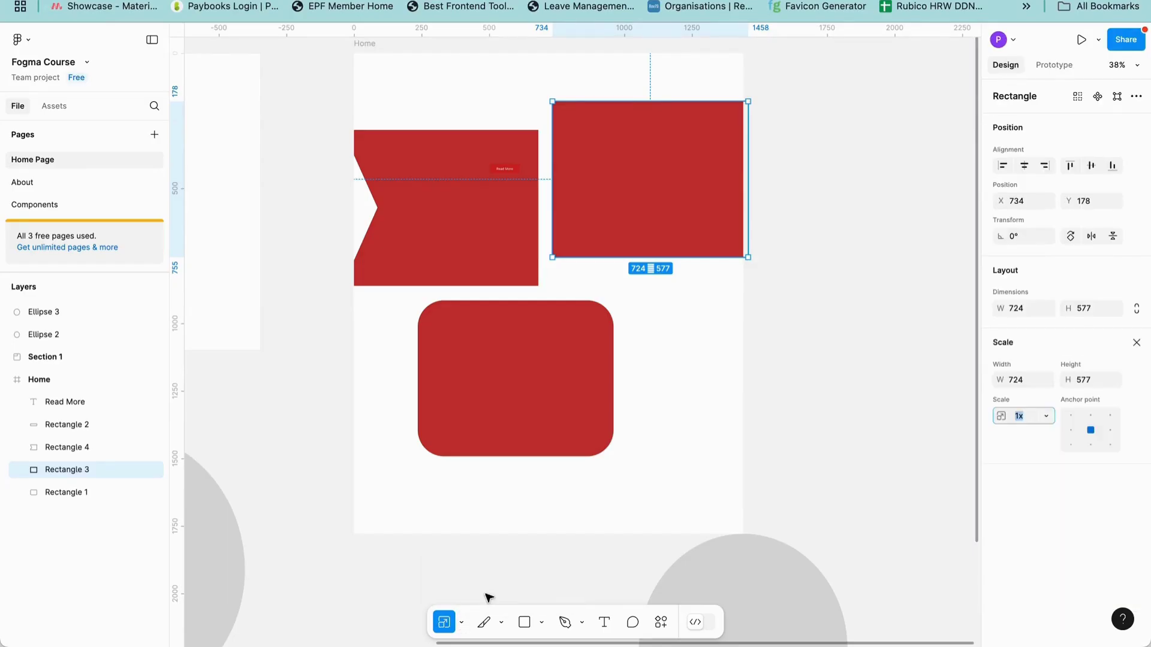
{"action": "left_click", "coordinate": [559, 414]}
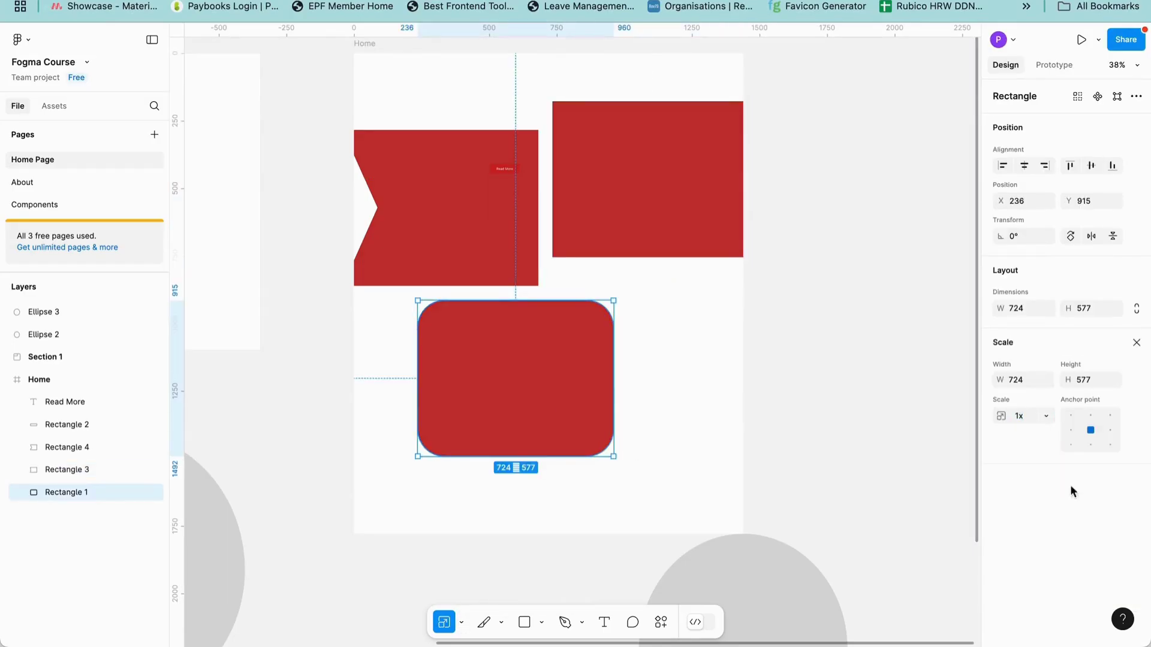